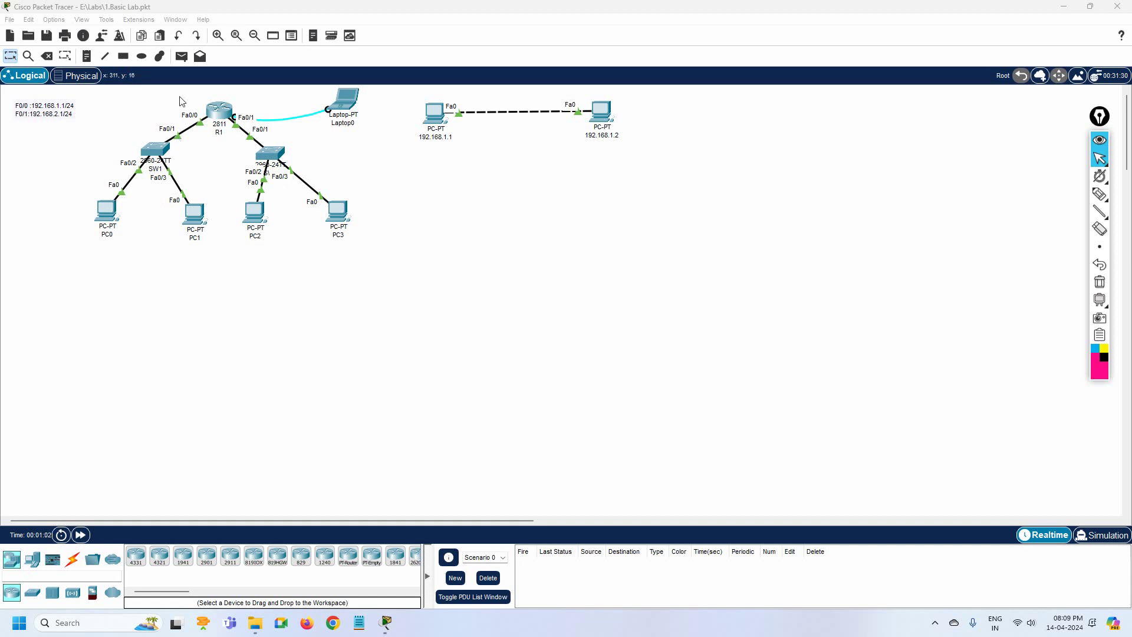
Move the whole R1 network, with its switches, PCs and laptop, lower on the workspace
left_click(217, 36)
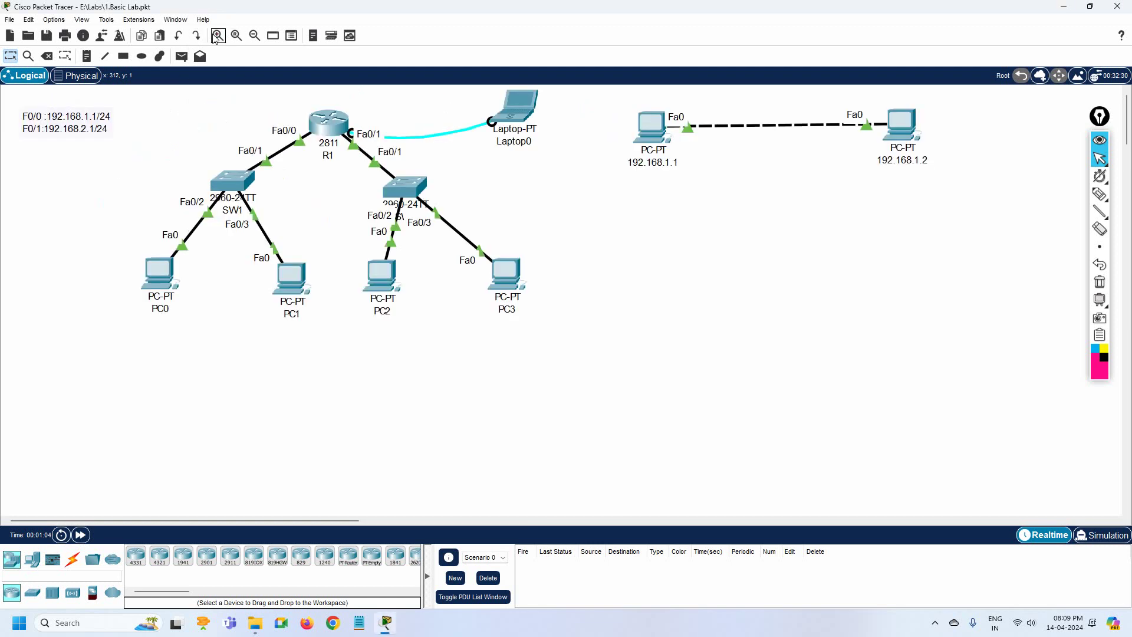
left_click_drag(129, 94, 560, 367)
left_click_drag(332, 136, 296, 221)
left_click(248, 150)
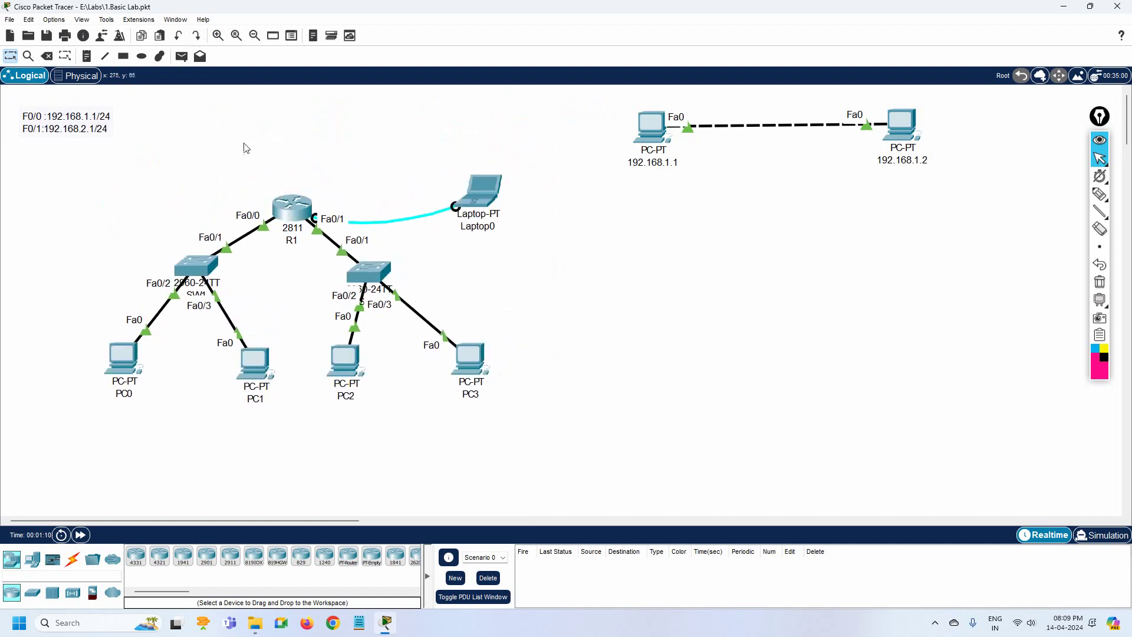
Copy 192.168.1.1/24 from the address note and place it as a new note beside R1's Fa0/0 interface
double_click(80, 123)
left_click_drag(88, 112, 37, 112)
key("ctrl+c")
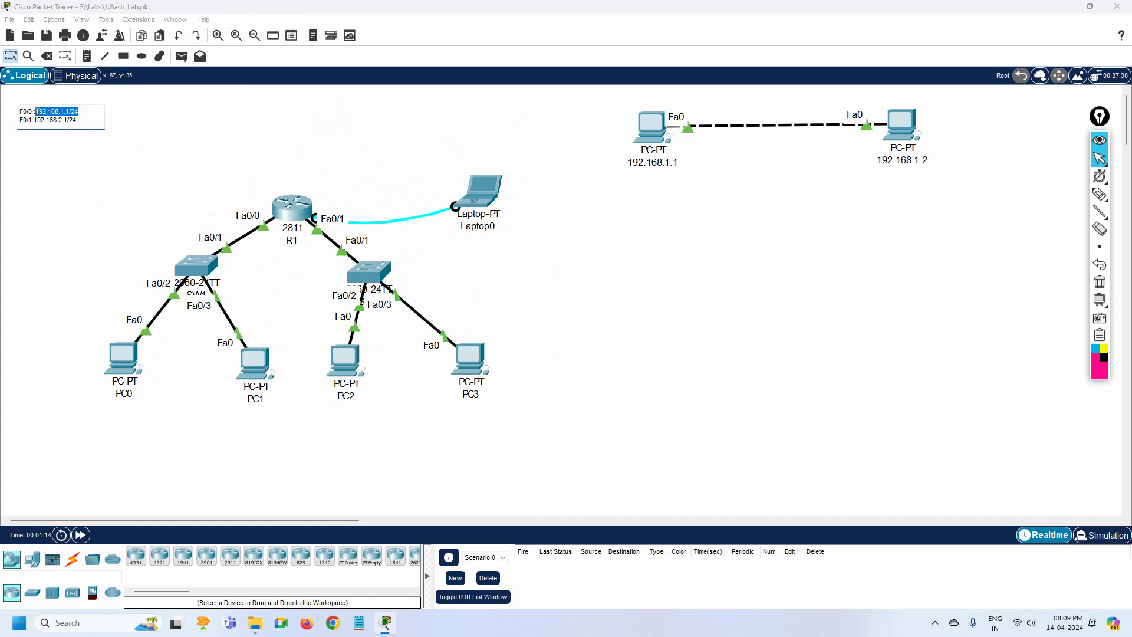
left_click(165, 160)
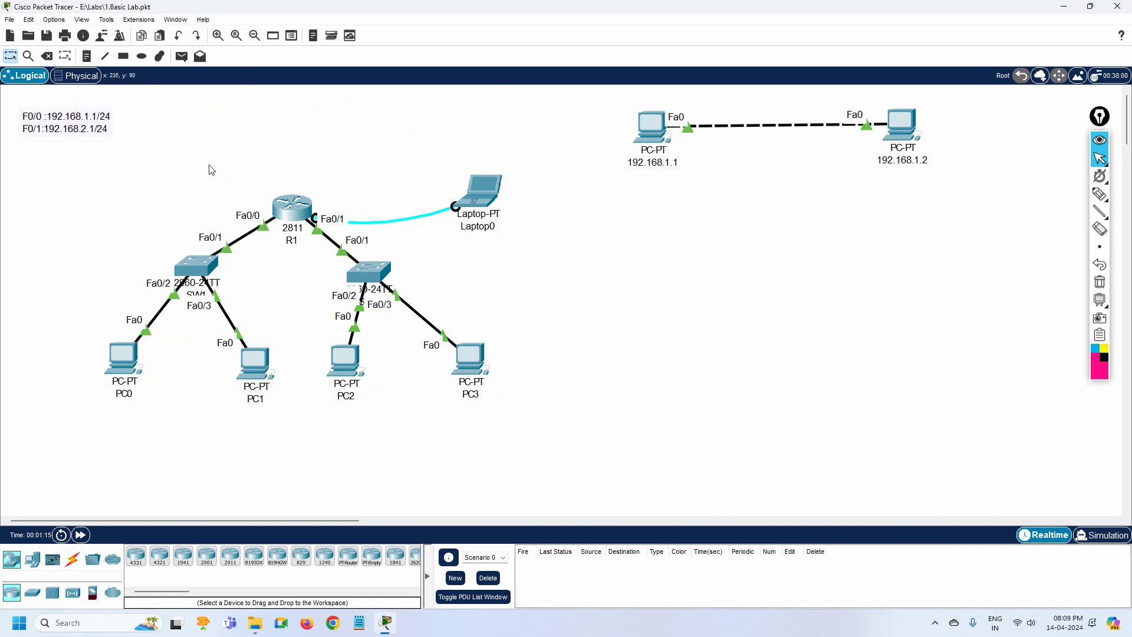
left_click(87, 56)
left_click(214, 202)
key("ctrl+v")
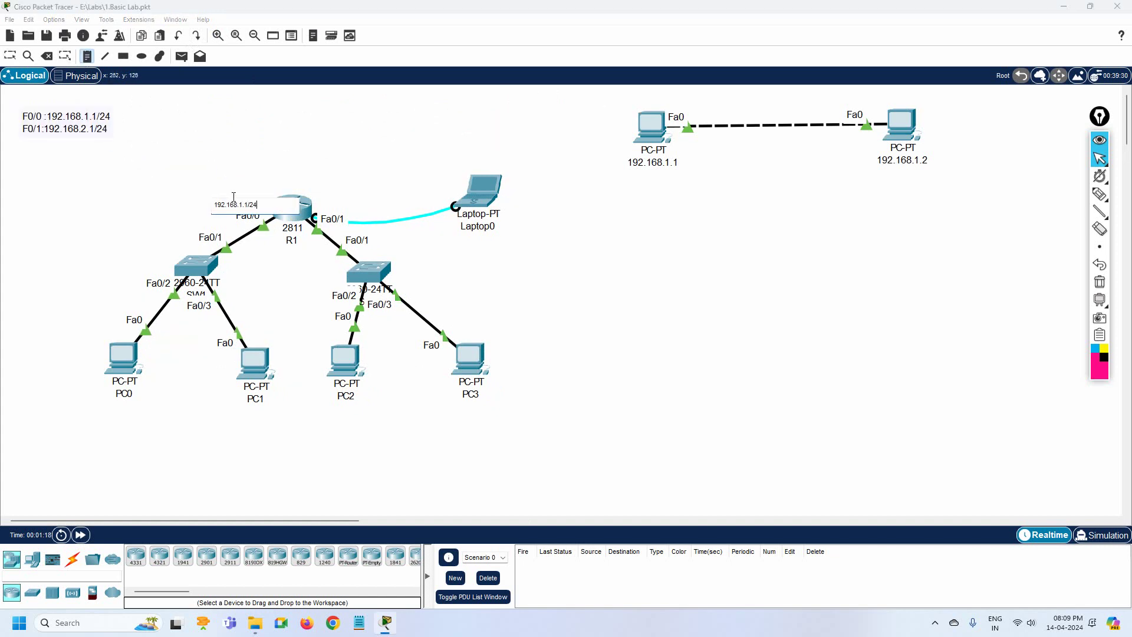
left_click(10, 56)
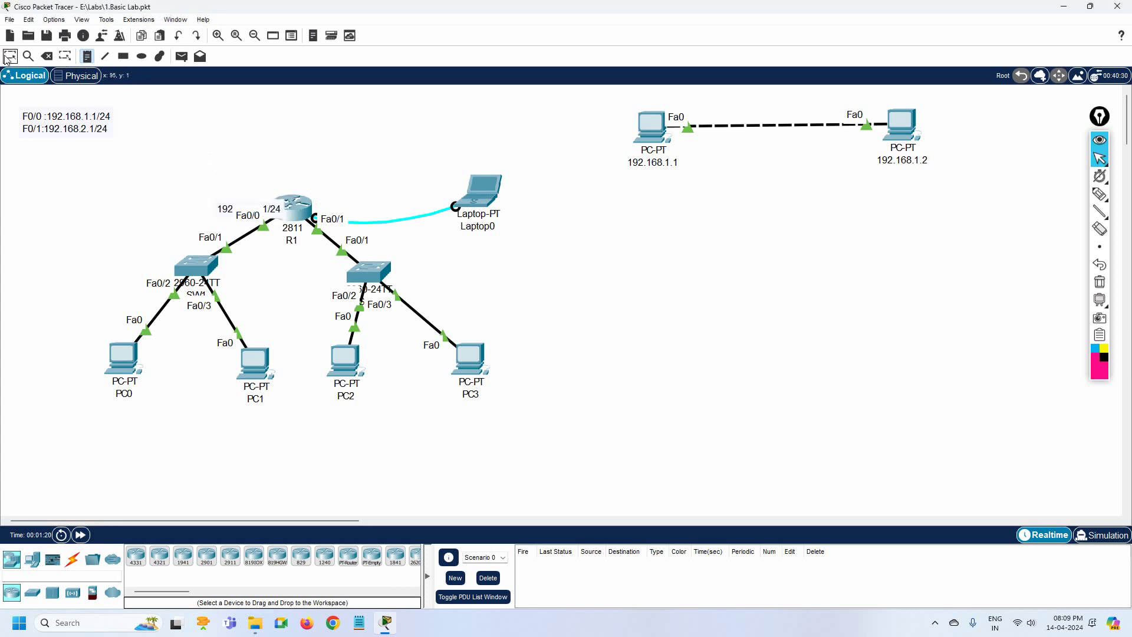
Copy 192.168.2.1/24 from the address note and place it as a new note beside R1's Fa0/1 interface
double_click(73, 128)
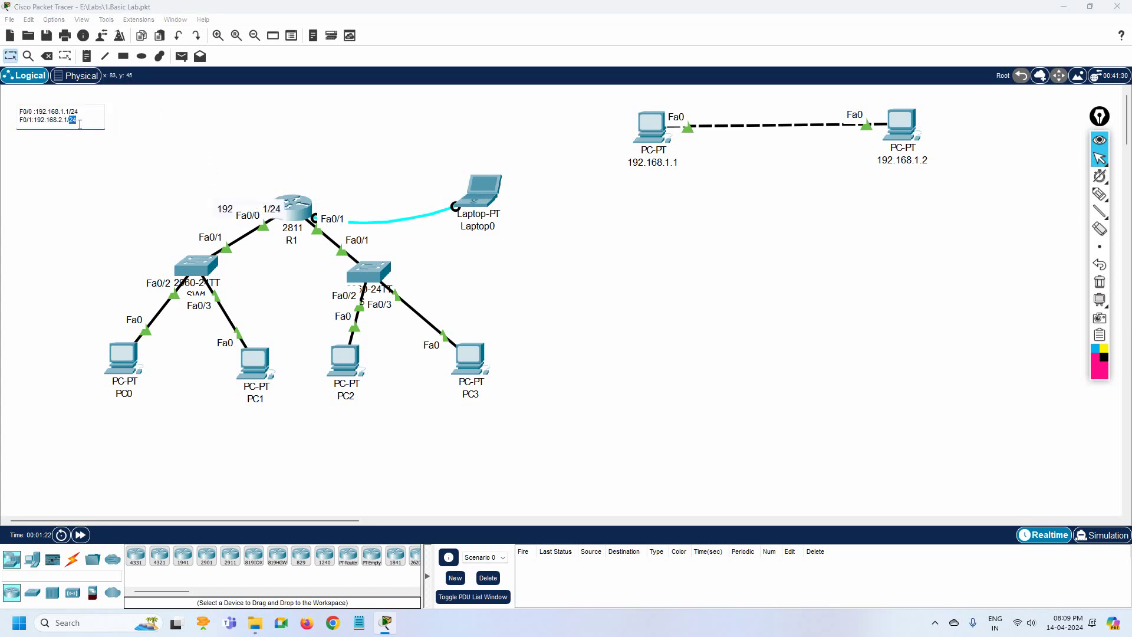
left_click(75, 120)
left_click_drag(75, 120, 36, 120)
key("ctrl+c")
left_click(294, 168)
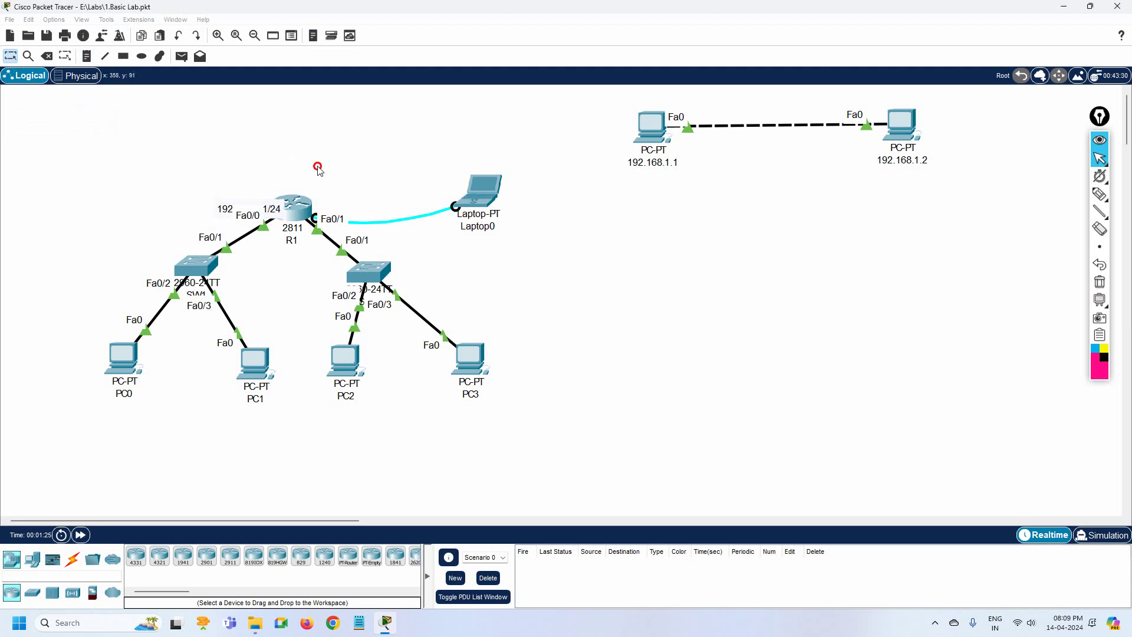
left_click(87, 56)
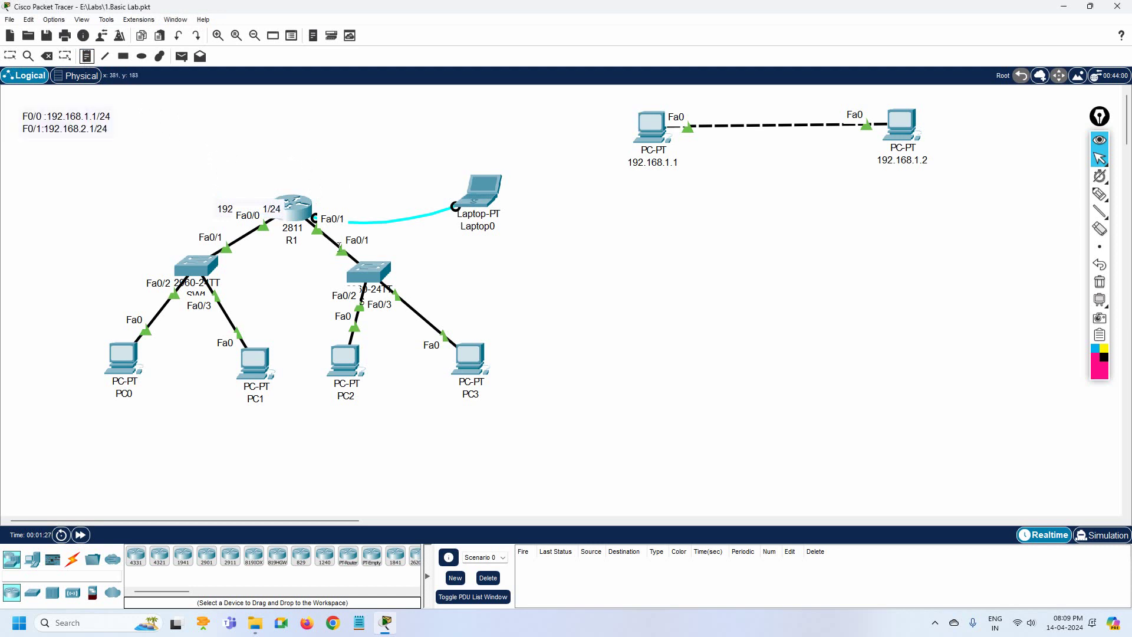
left_click(337, 203)
key("ctrl+v")
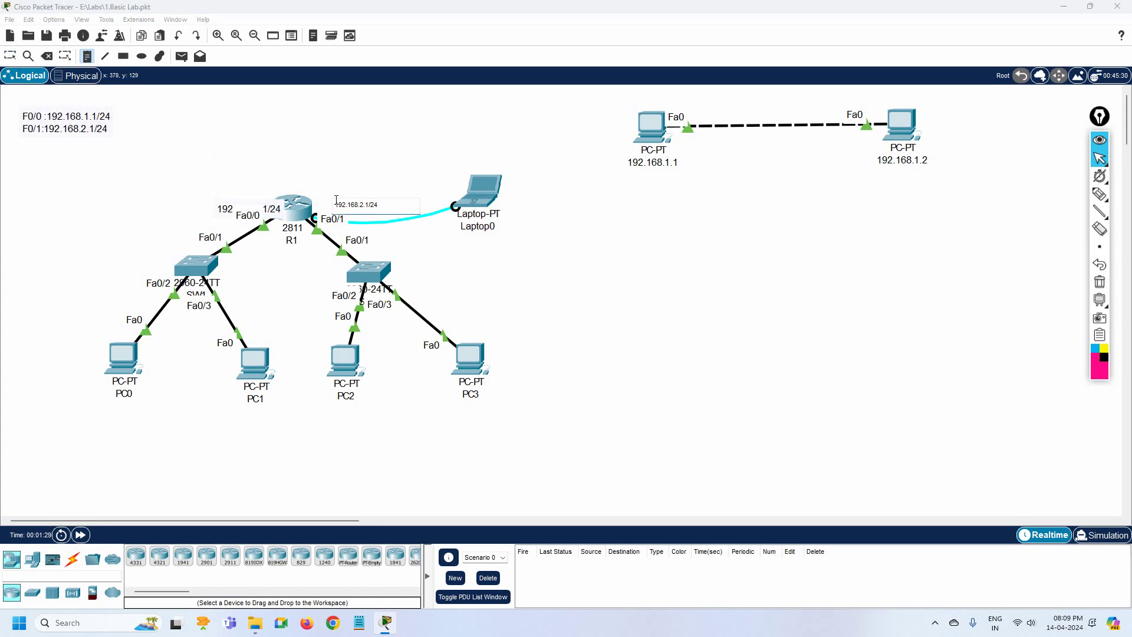
left_click(257, 164)
left_click(10, 56)
Place Laptop0 above R1 and arrange the two subnet notes clear of the router, one on each side
left_click_drag(218, 212, 164, 216)
mouse_move(361, 212)
left_mouse_down()
mouse_move(366, 184)
mouse_move(366, 209)
left_mouse_up()
left_click_drag(490, 203, 295, 116)
left_click_drag(211, 214, 204, 204)
left_click_drag(360, 208, 377, 219)
mouse_move(201, 203)
left_mouse_down()
mouse_move(207, 211)
mouse_move(194, 204)
left_mouse_up()
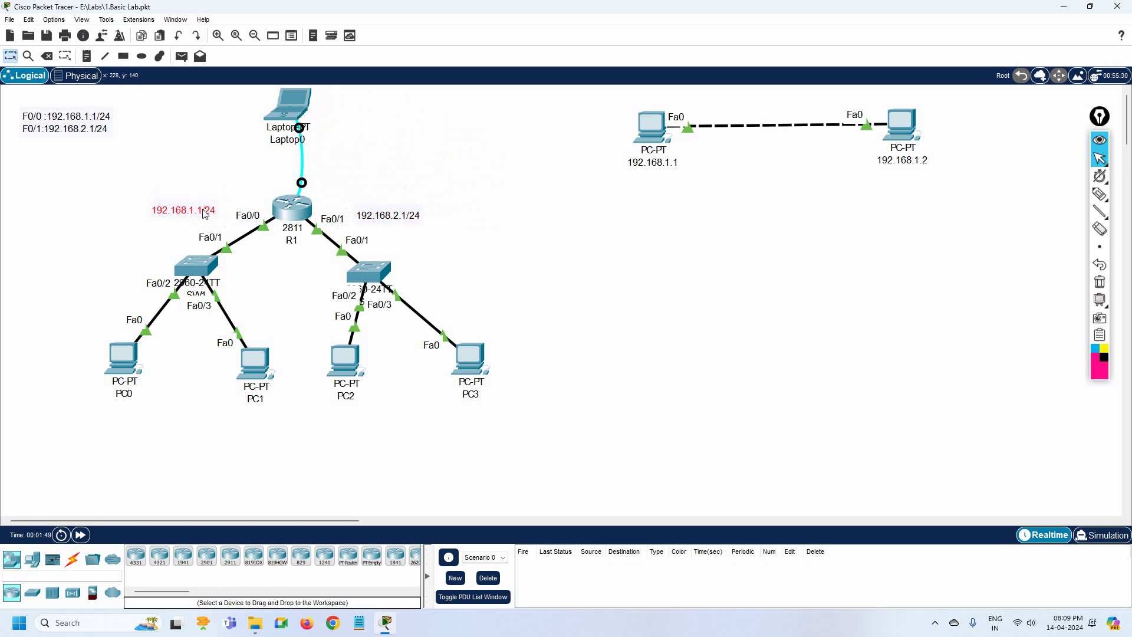
Reconnect the R1 end of SW1's Fa0/1 cable to port Fa0/4 on the second switch and level that switch with SW1
mouse_move(280, 220)
left_click_drag(266, 233, 349, 273)
left_click(349, 273)
left_click(353, 293)
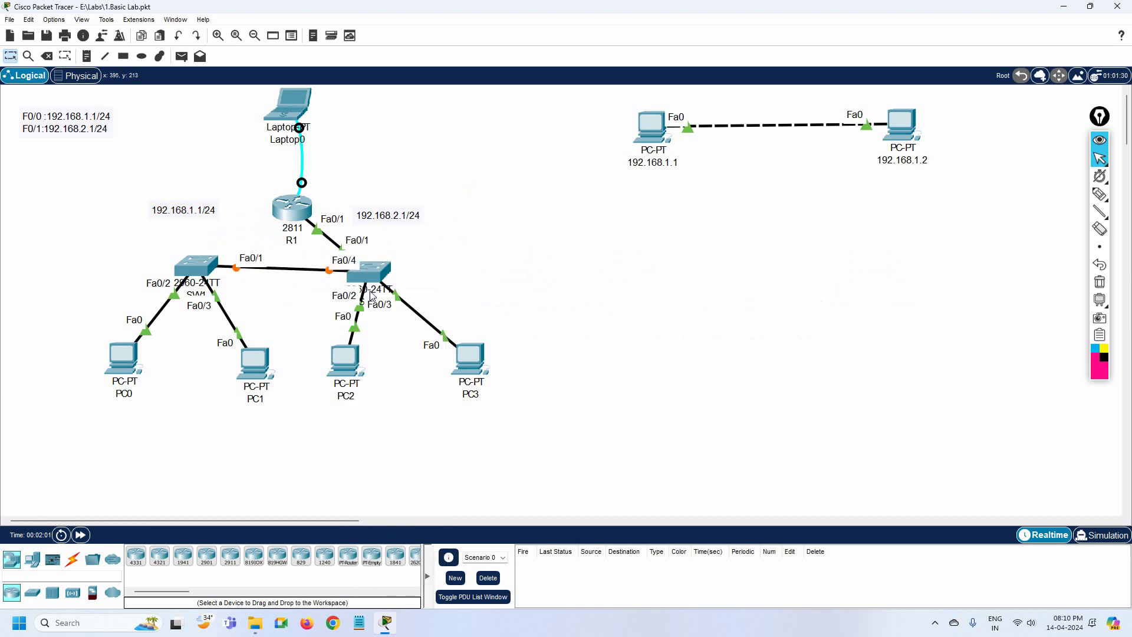
left_click_drag(362, 278, 360, 273)
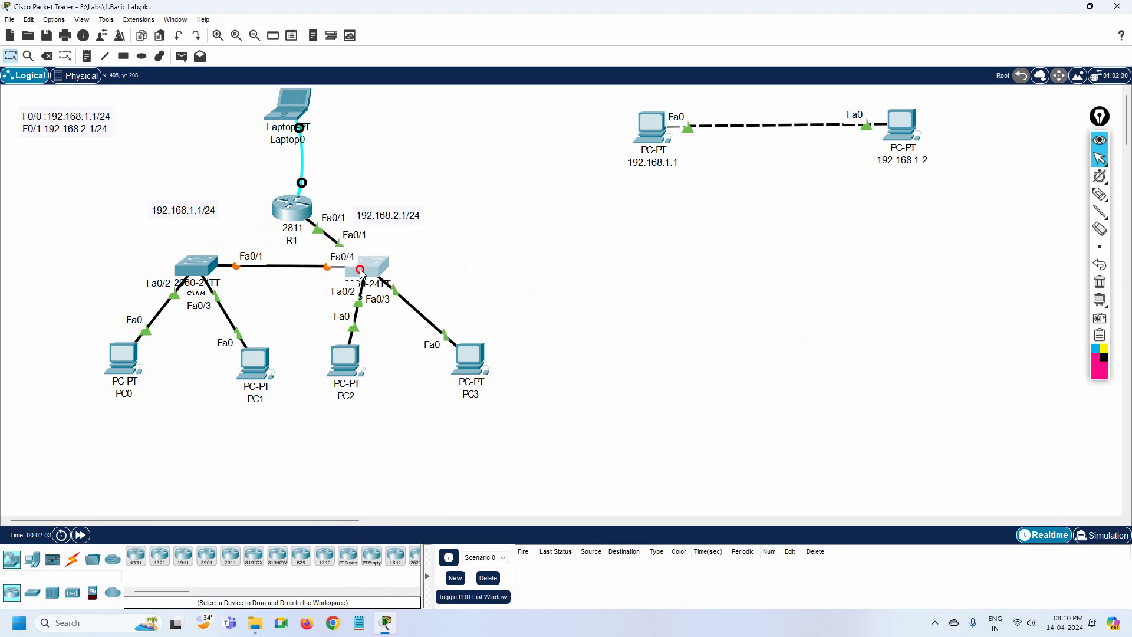
Delete the cable between R1 and the second switch
left_click(47, 56)
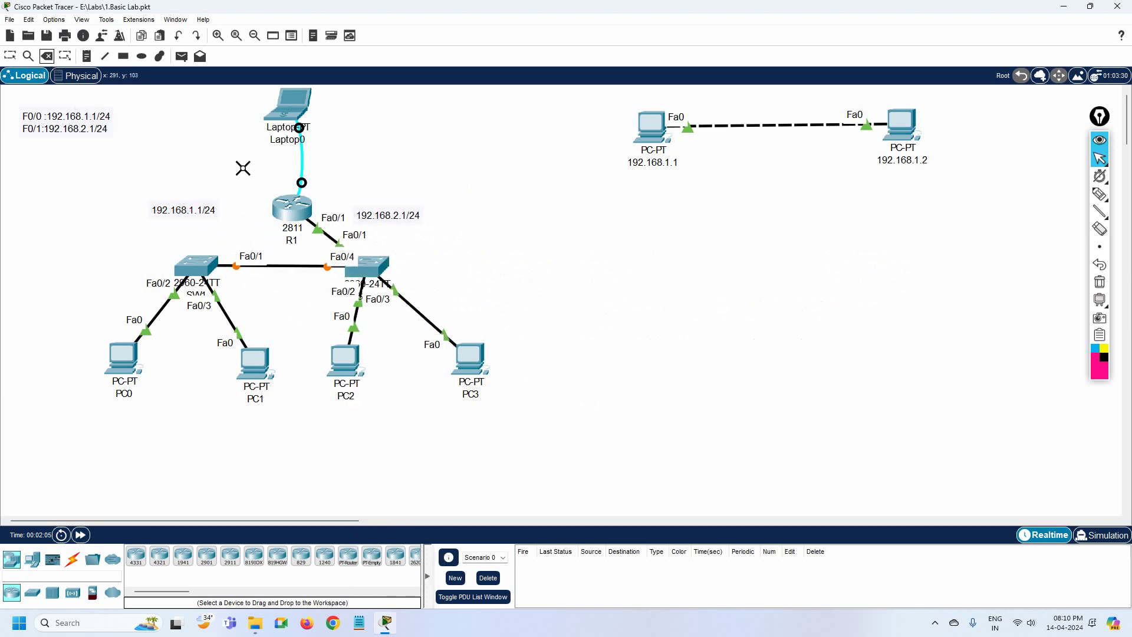
left_click(324, 233)
left_click(10, 58)
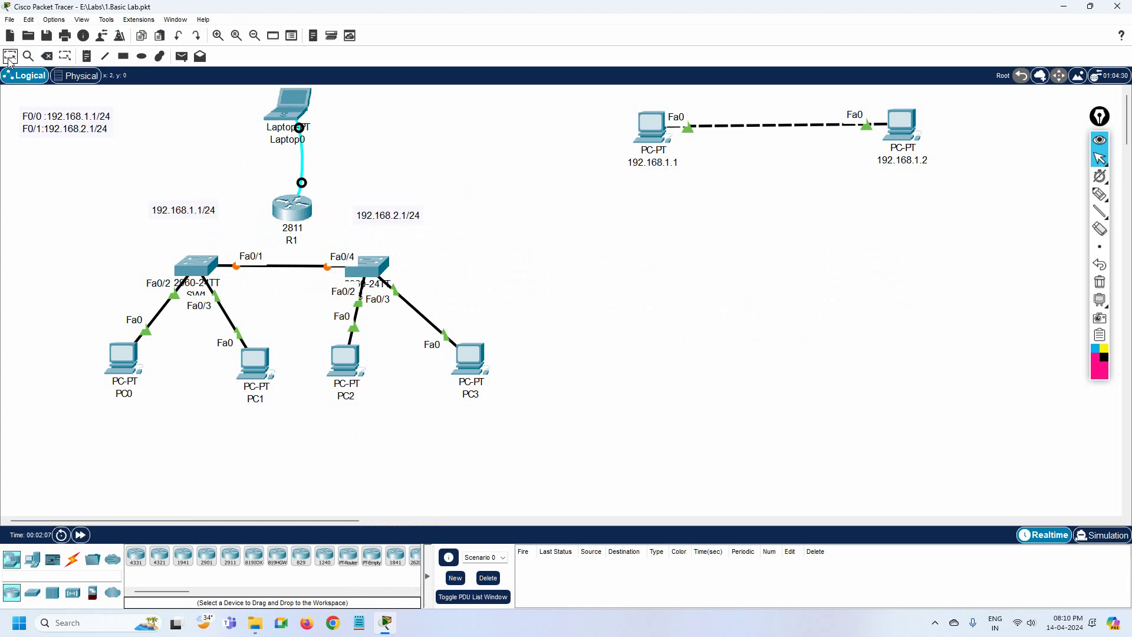
Shift the second switch and PC3 farther from SW1's group and adjust PC2's position to space out the two groups
left_click_drag(459, 361, 472, 359)
left_click_drag(356, 370, 366, 373)
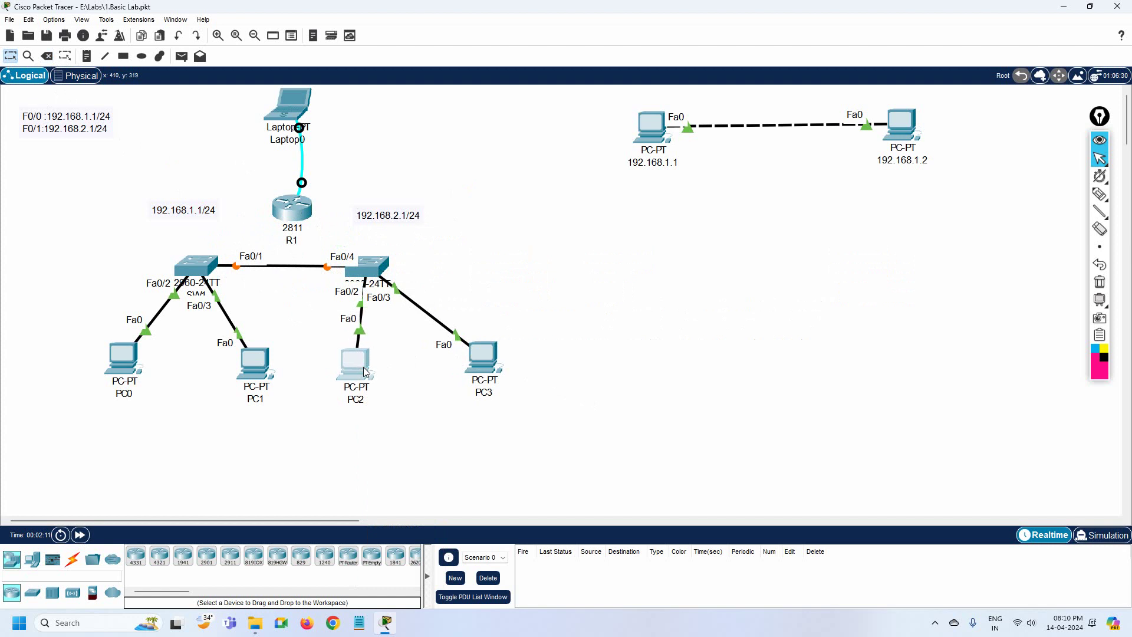
left_click_drag(370, 274, 392, 271)
left_click_drag(368, 366, 360, 368)
left_click_drag(480, 376, 494, 377)
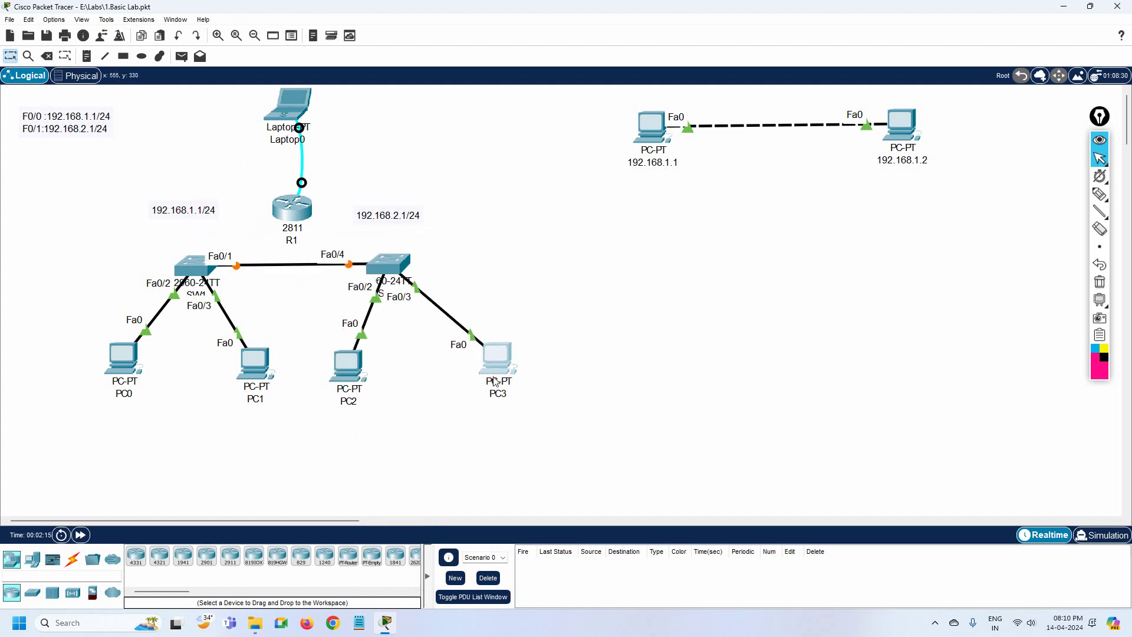
Draw a lime-green filled rectangle around SW1, PC0 and PC1
left_click(123, 56)
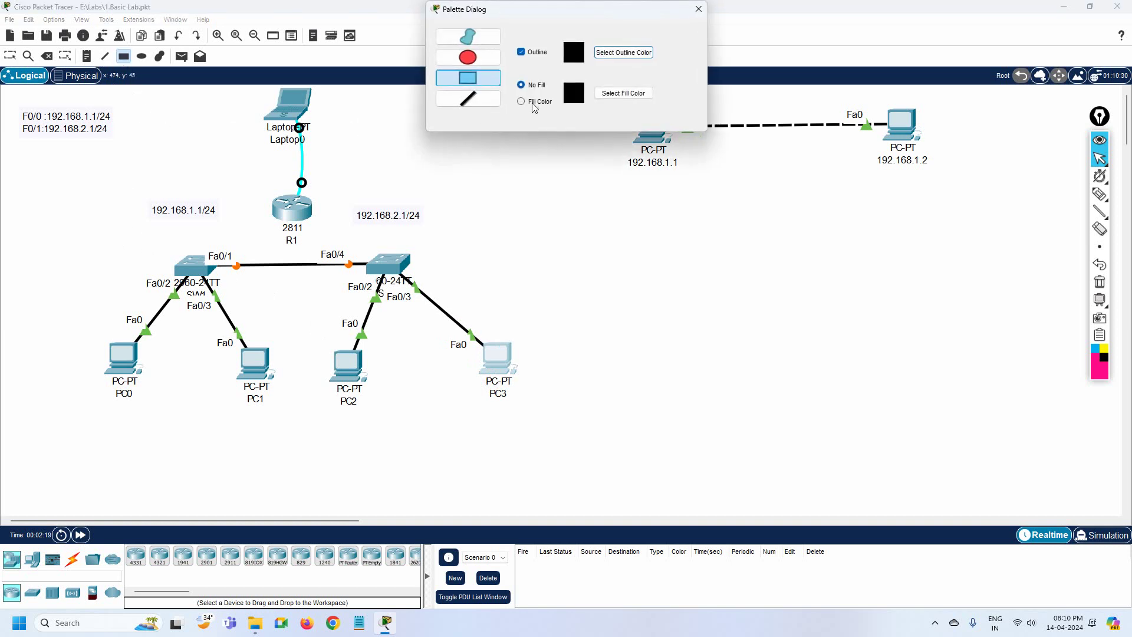
left_click(533, 104)
left_click(611, 95)
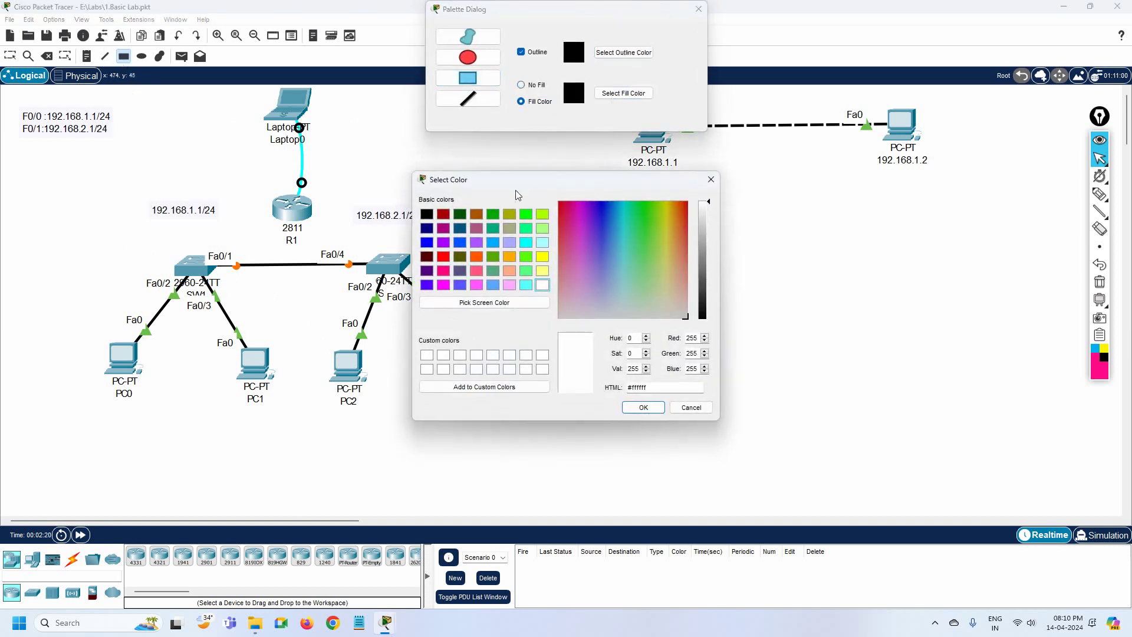
left_click(542, 216)
left_click(644, 407)
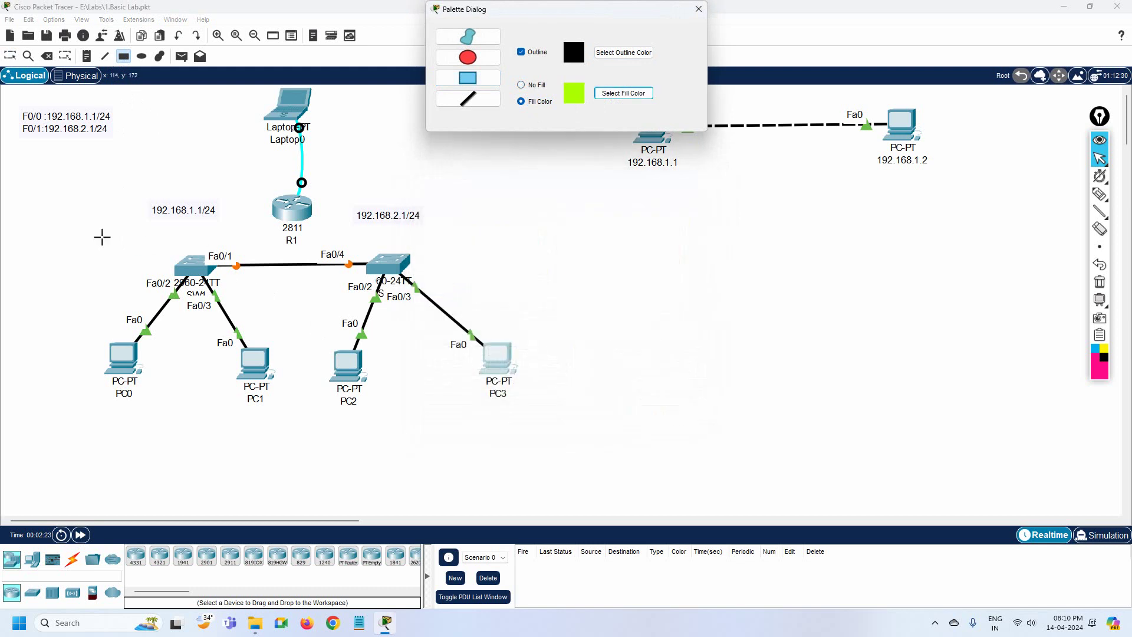
left_click_drag(80, 237, 281, 430)
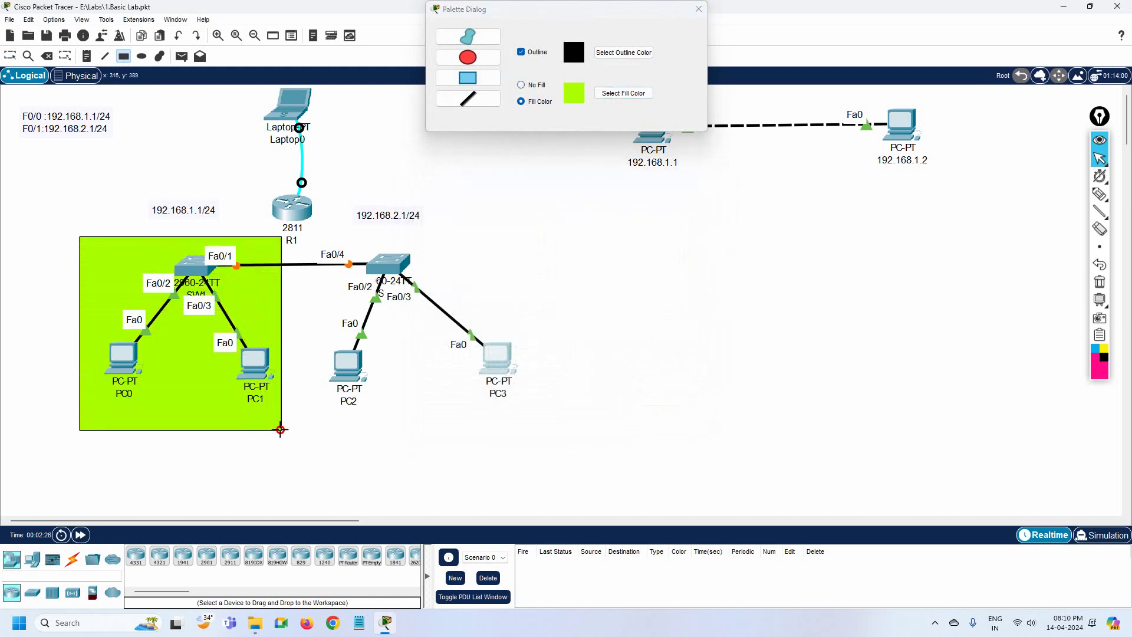
Draw a light cyan (#aaffff) filled rectangle around the second switch, PC2 and PC3, and close the palette
left_click(604, 102)
left_click(543, 242)
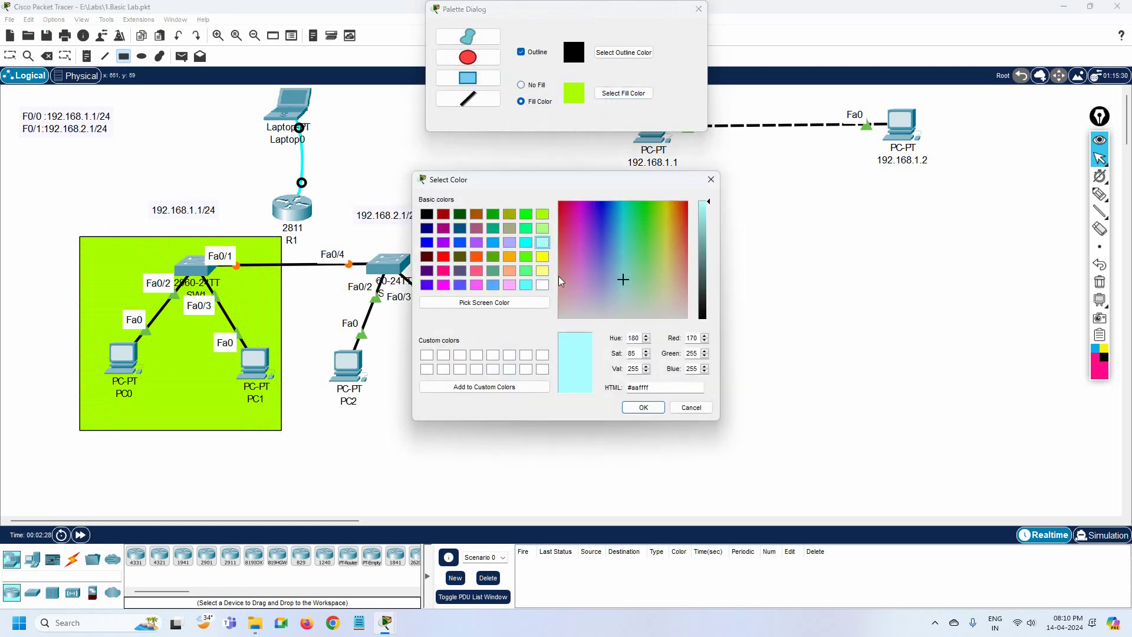
left_click(643, 407)
left_click_drag(317, 238, 541, 436)
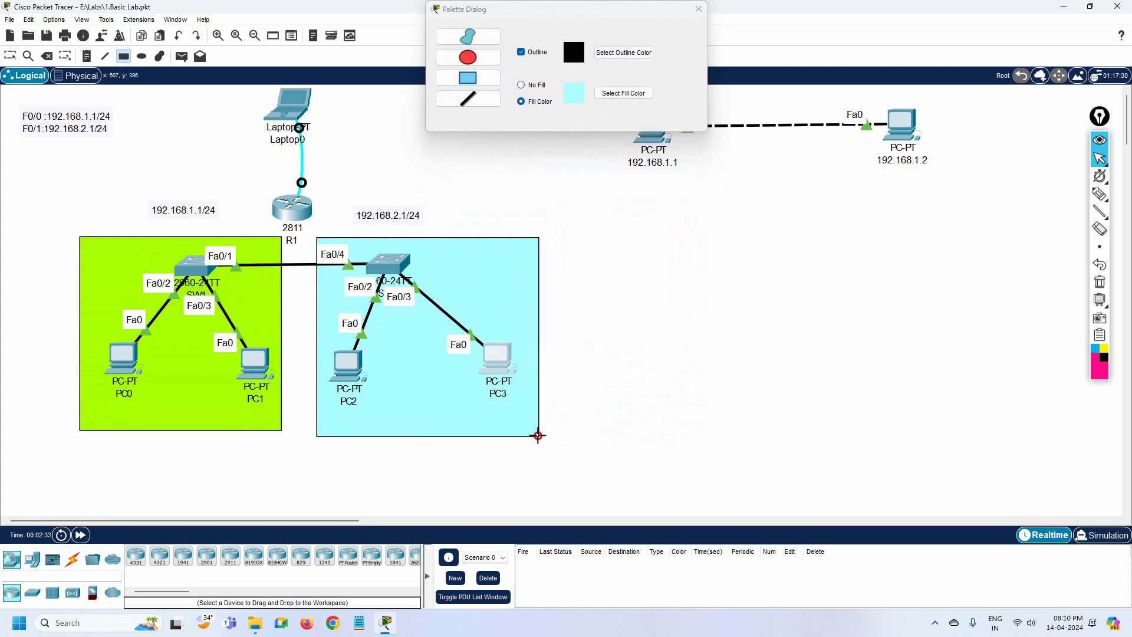
left_click(698, 9)
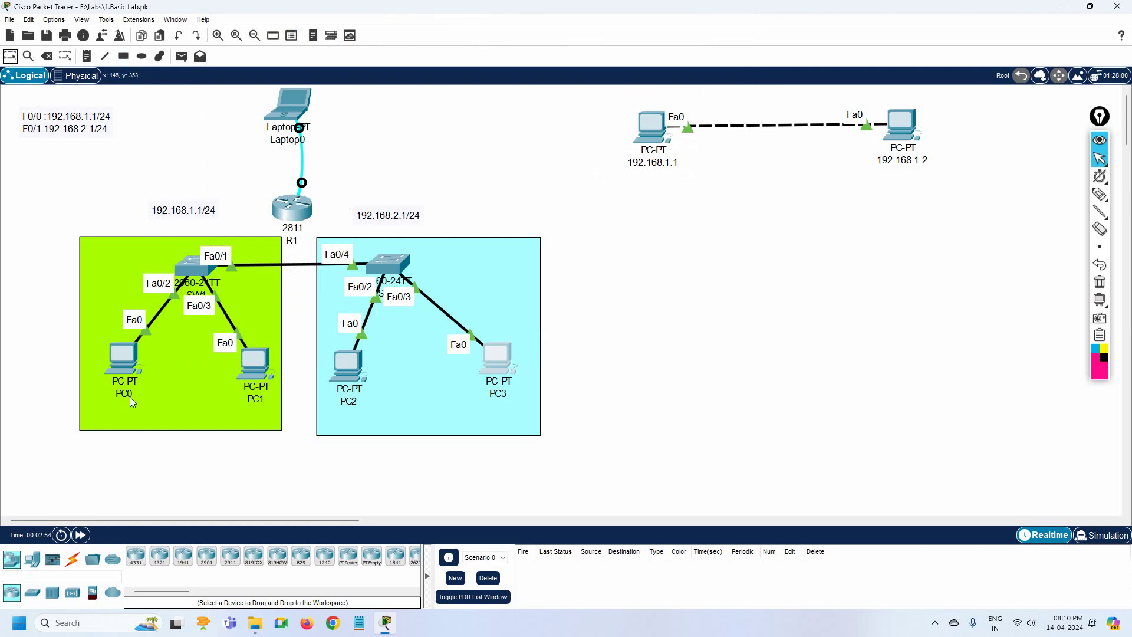
Try to rename PC0 as 192.168.1.2
mouse_move(130, 399)
left_click(125, 394)
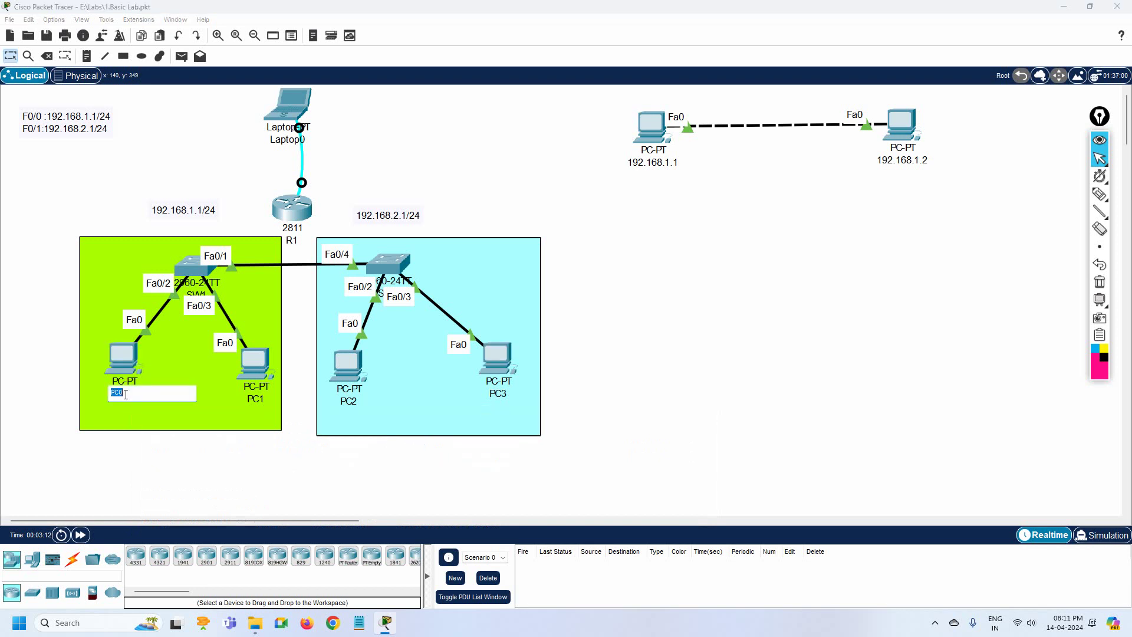
type("192.168.1.2")
left_click(124, 358)
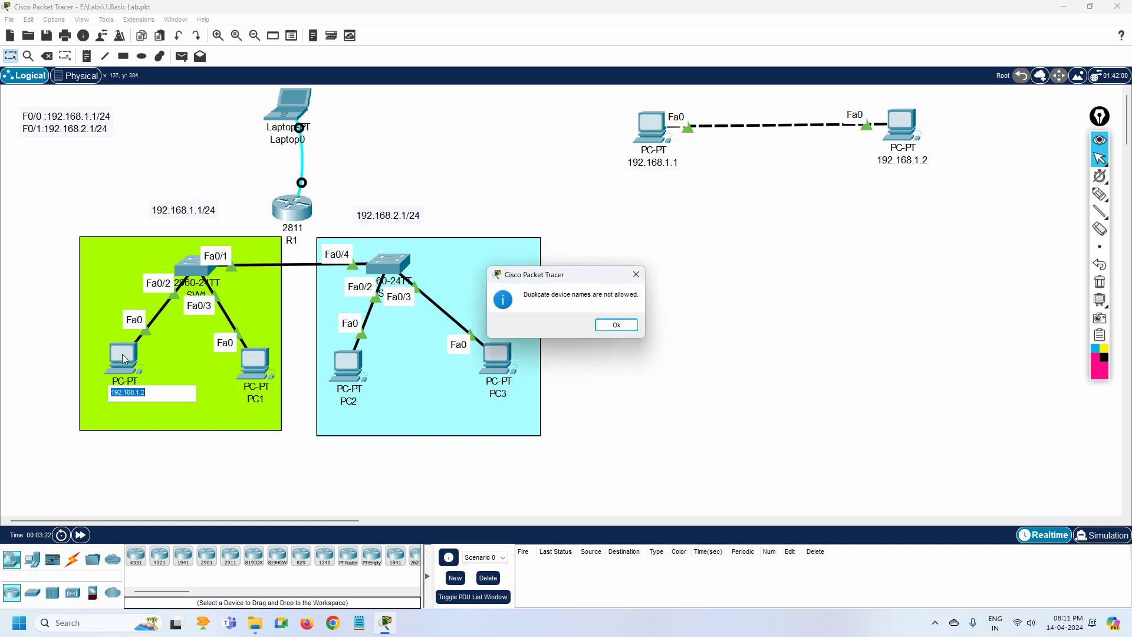
left_click(635, 274)
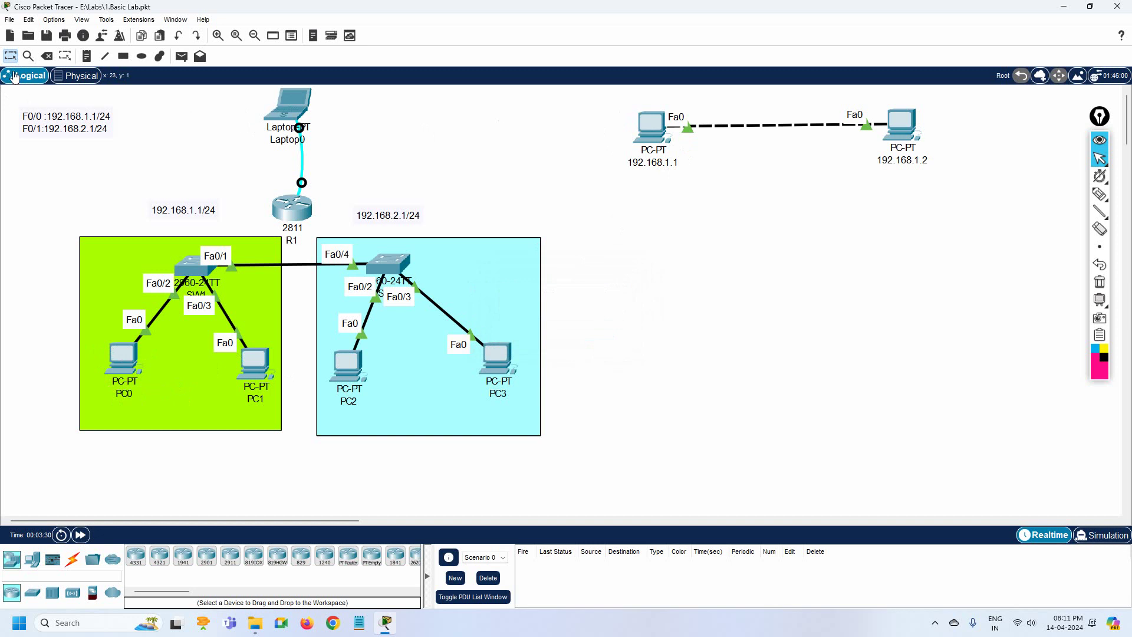
Rename the standalone PC labelled 192.168.1.1 as a
double_click(657, 161)
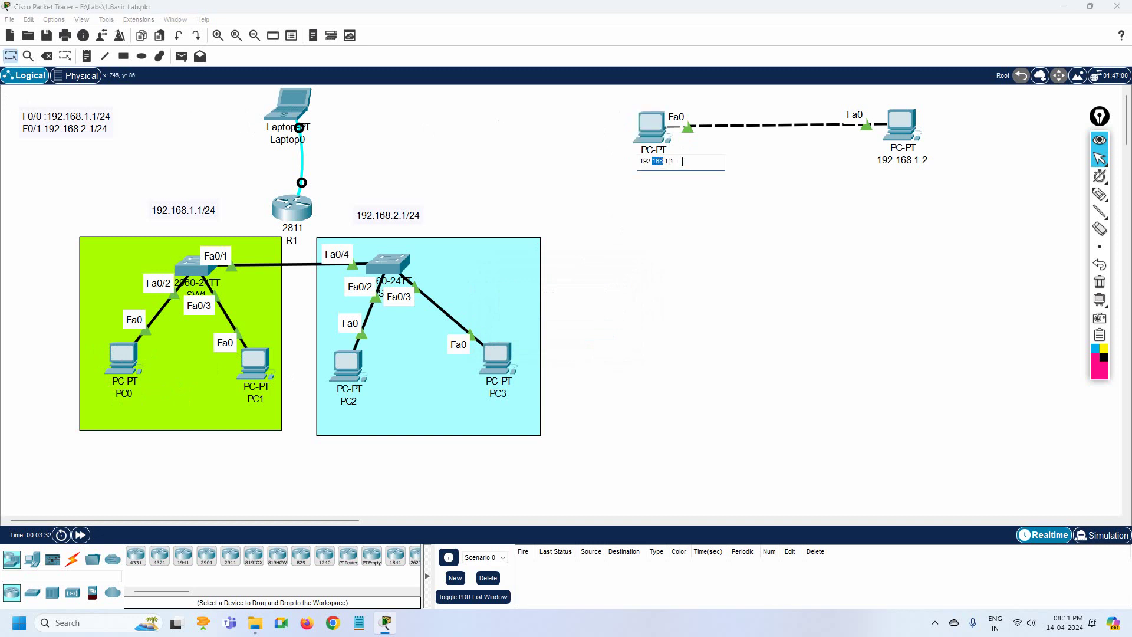
left_click(714, 227)
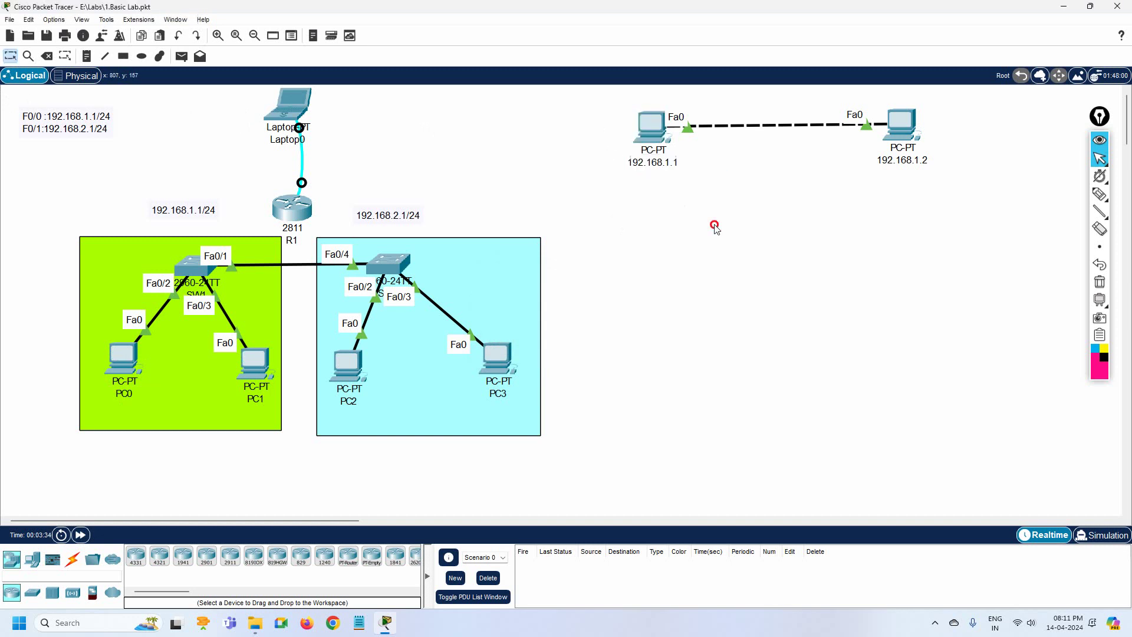
double_click(663, 162)
triple_click(662, 163)
key("ctrl+c")
key("BackSpace")
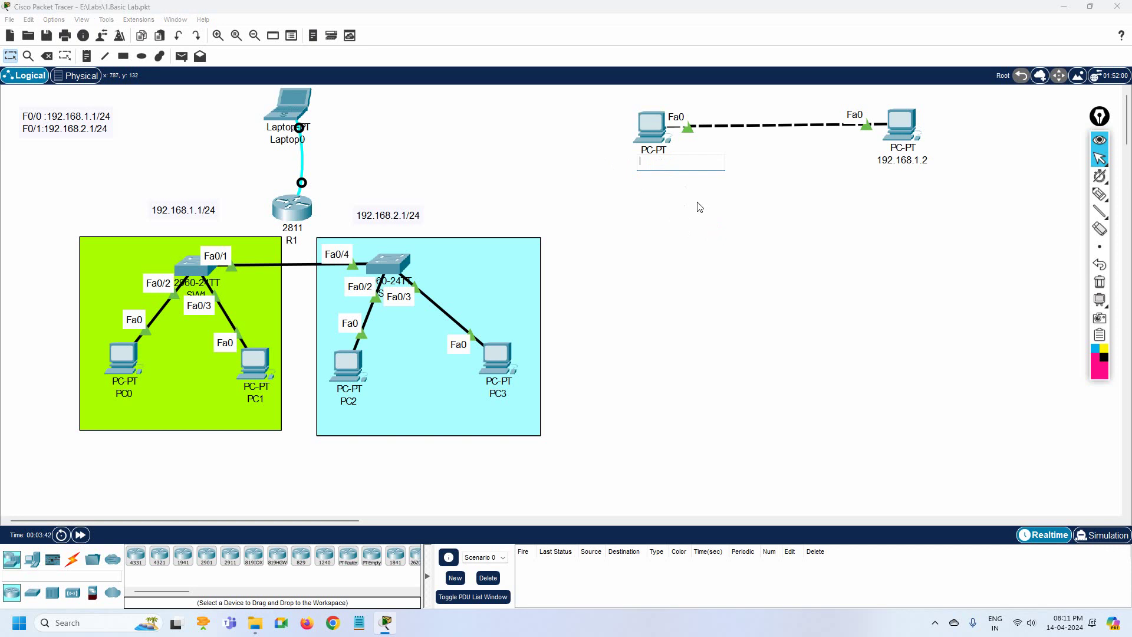
type("a")
key("Return")
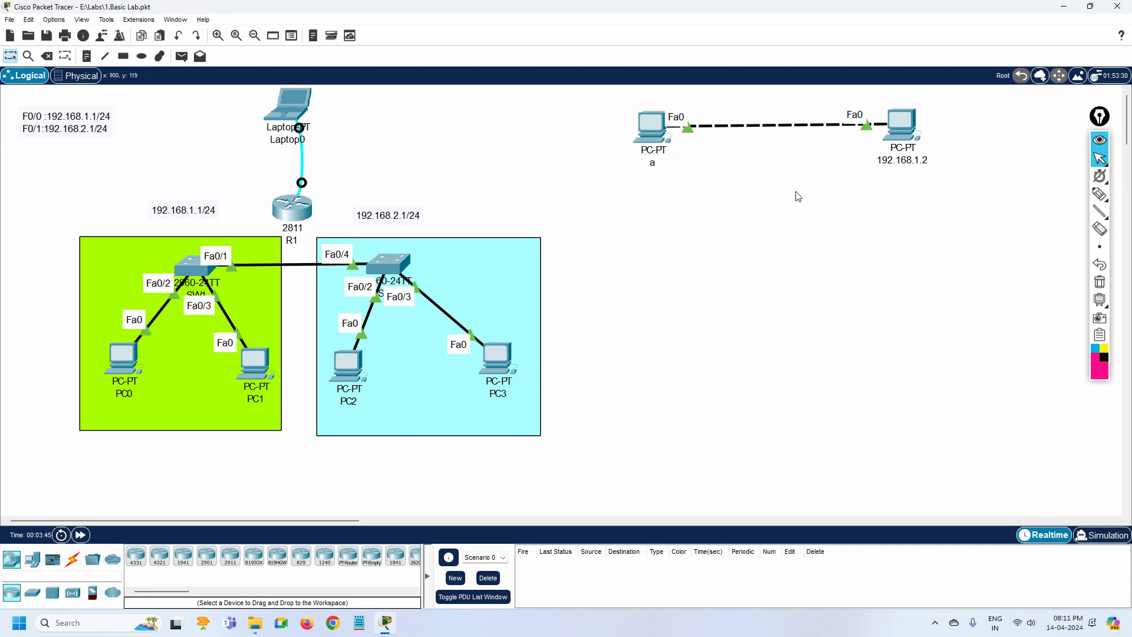
Try again to give PC0 the name 192.168.1.2
left_click(123, 392)
key("ctrl+v")
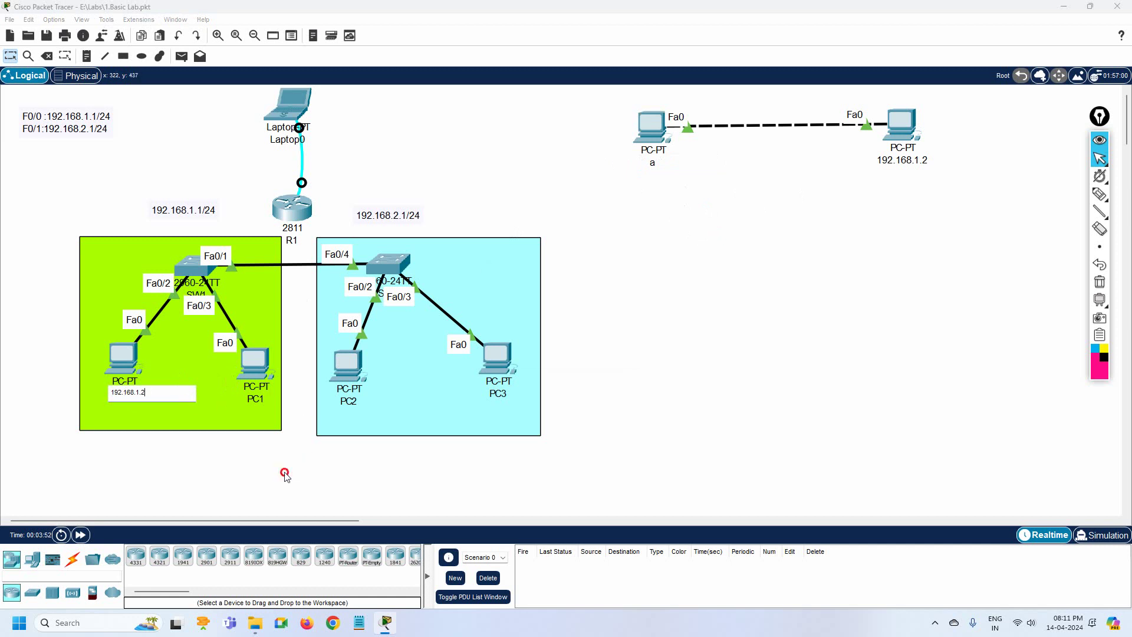
key("Return")
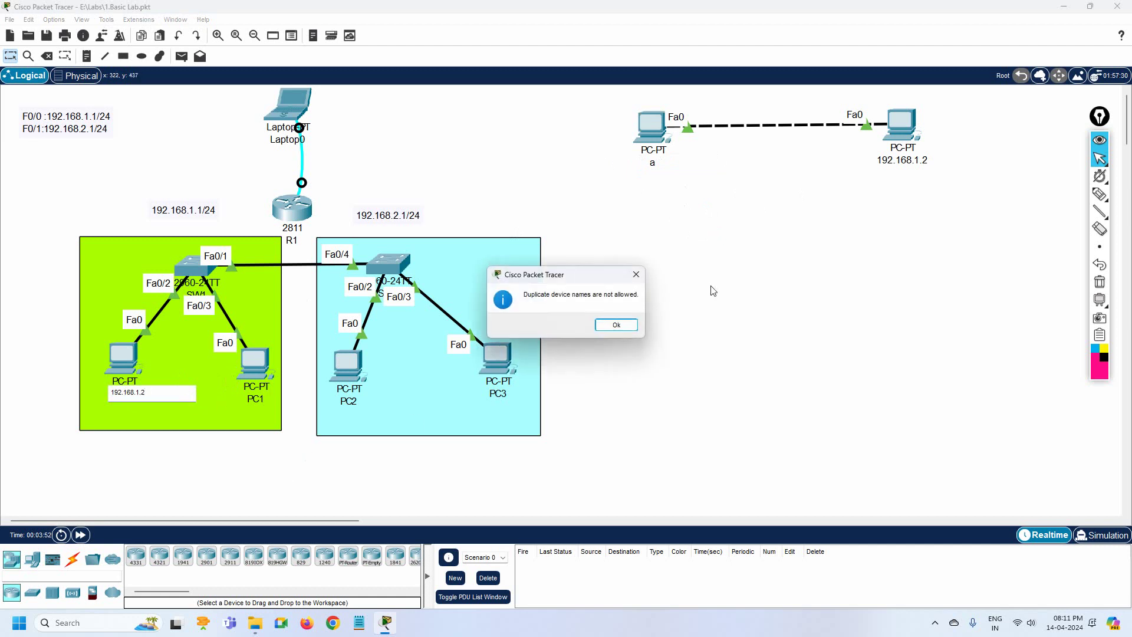
left_click(611, 326)
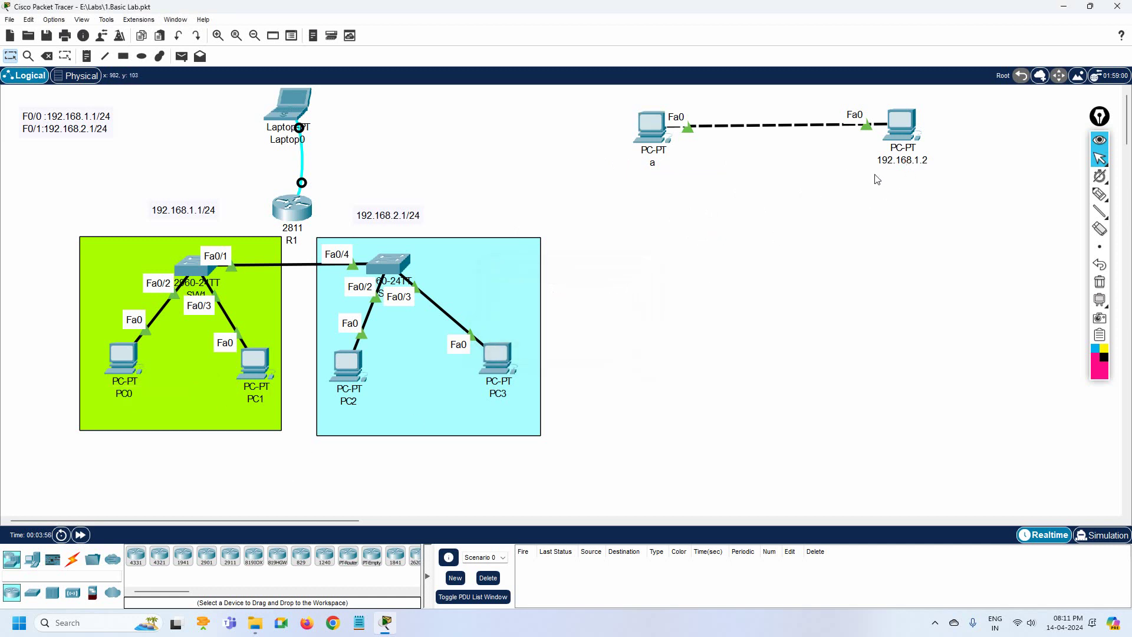
Copy the name of the standalone PC labelled 192.168.1.2 and rename that PC as b
left_click(10, 56)
double_click(893, 160)
key("ctrl+a")
key("ctrl+c")
key("BackSpace")
type("b")
left_click(466, 391)
Rename PC0 in the green group as 192.168.1.2
double_click(123, 393)
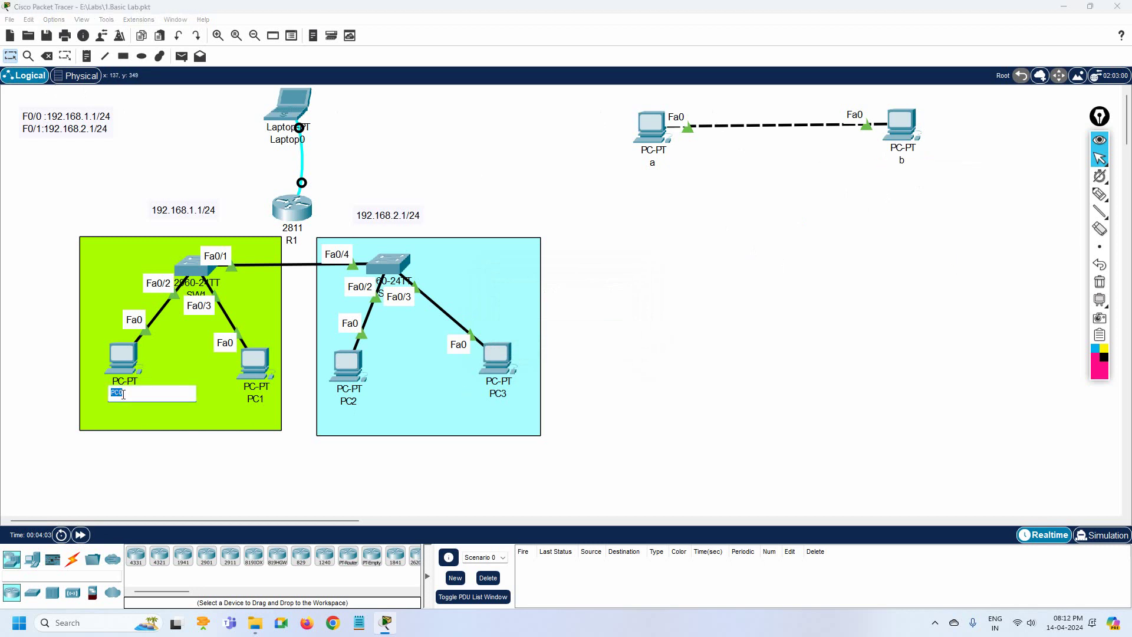
key("ctrl+v")
left_click(147, 472)
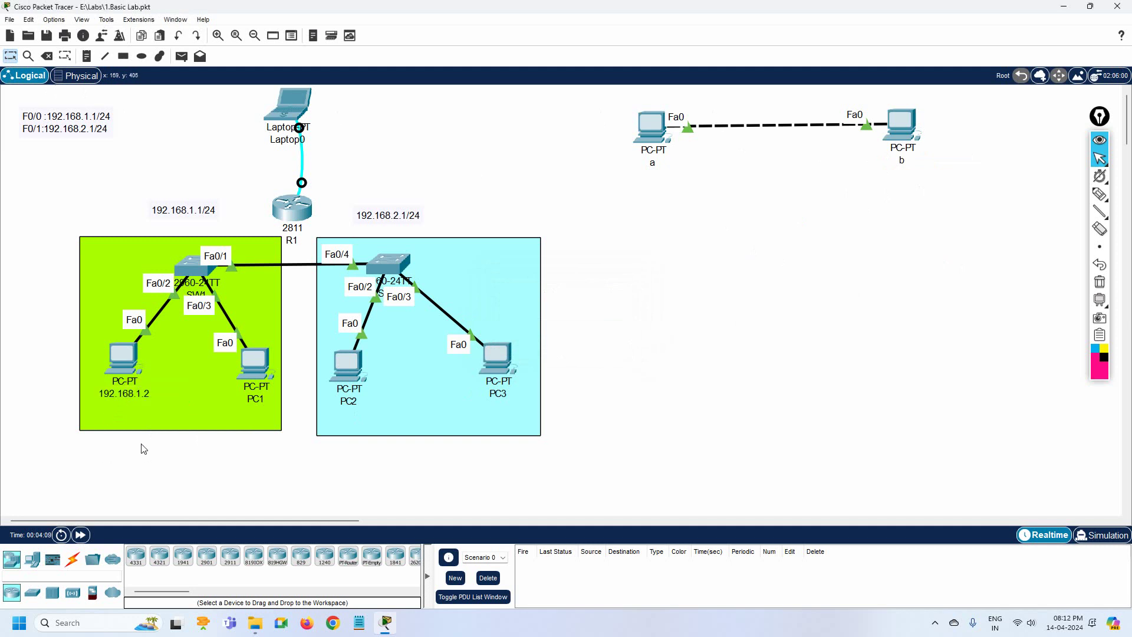
Assign the PC 192.168.1.2 the static IPv4 address 192.168.1.2 with subnet mask 255.255.255.0
left_click(126, 353)
left_click(492, 157)
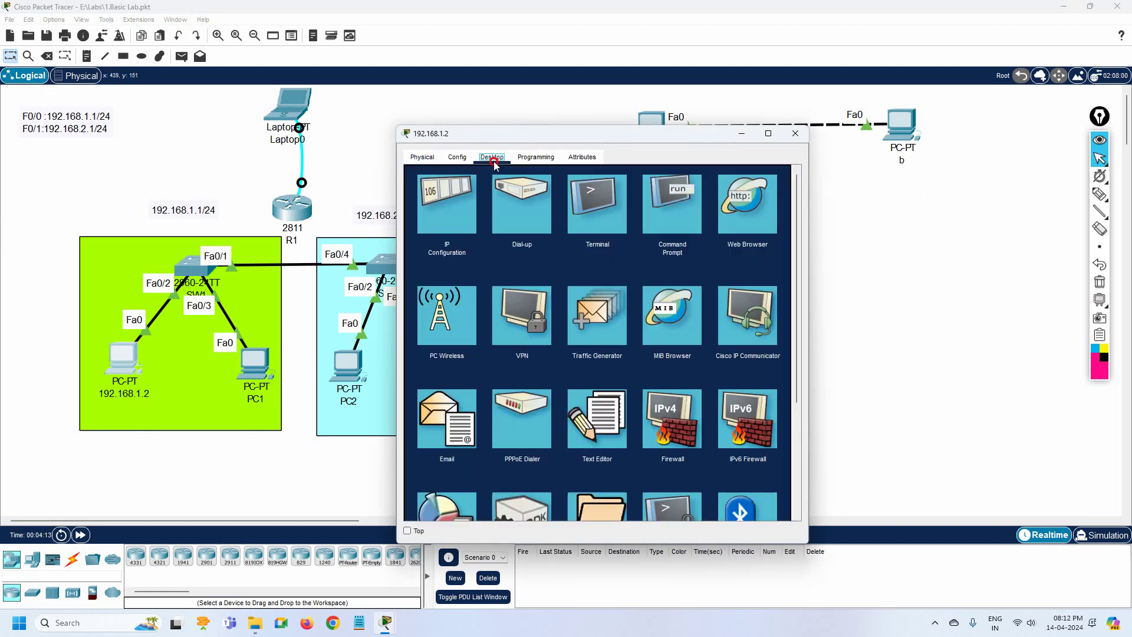
left_click(451, 207)
left_click(564, 242)
type("192.168.1.2")
left_click(571, 254)
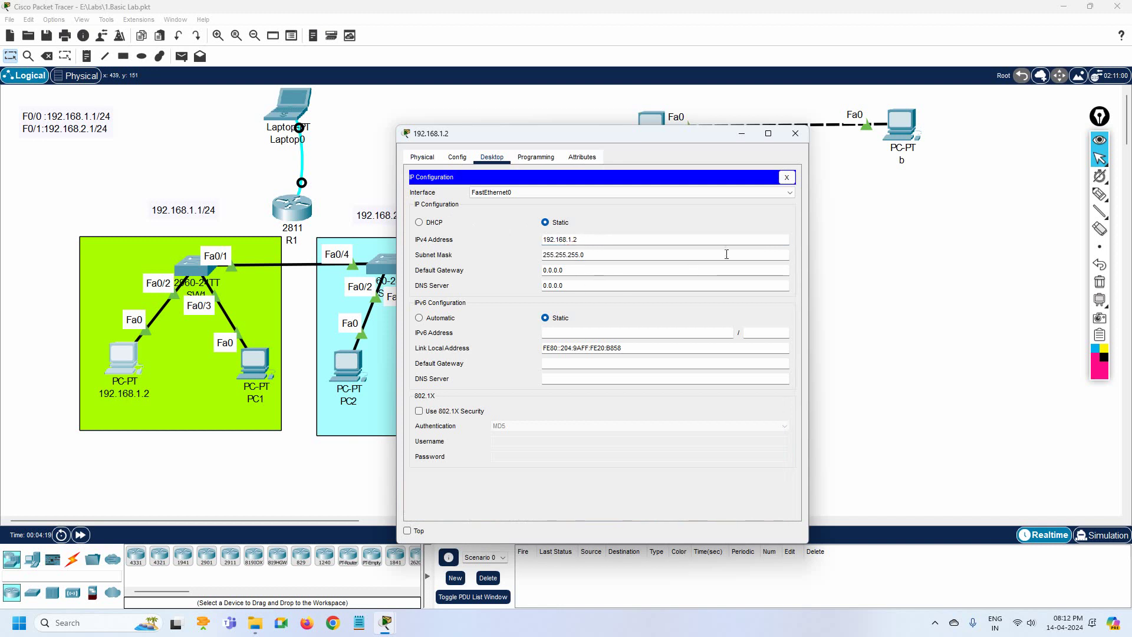
left_click(794, 136)
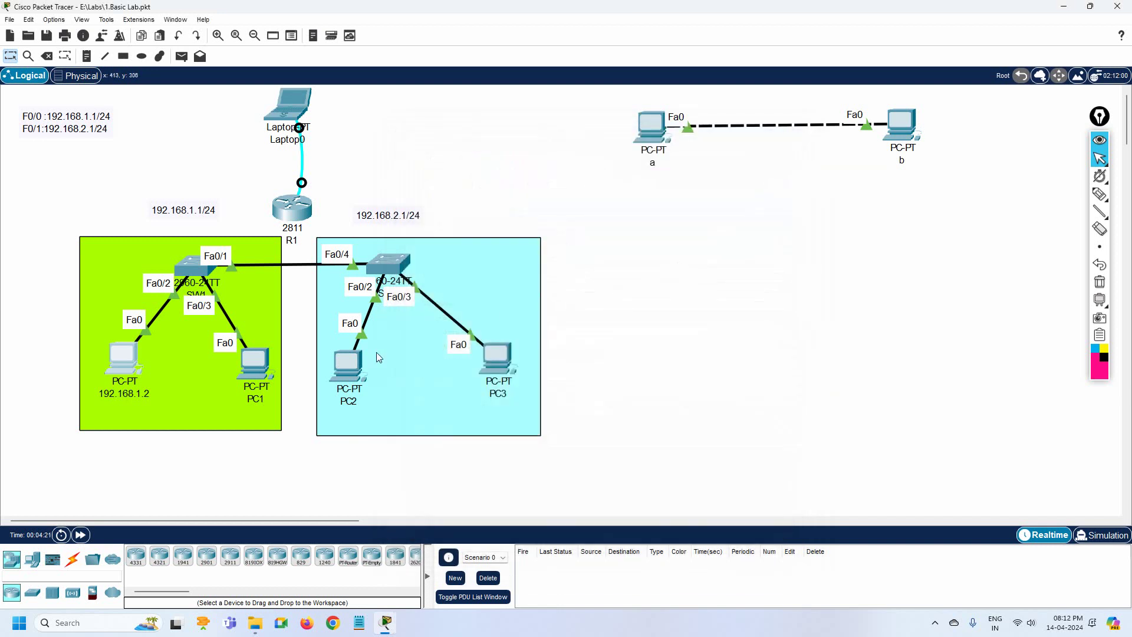
Rename PC1 in the green group as 192.168.1.3
left_click(255, 398)
key("ctrl+v")
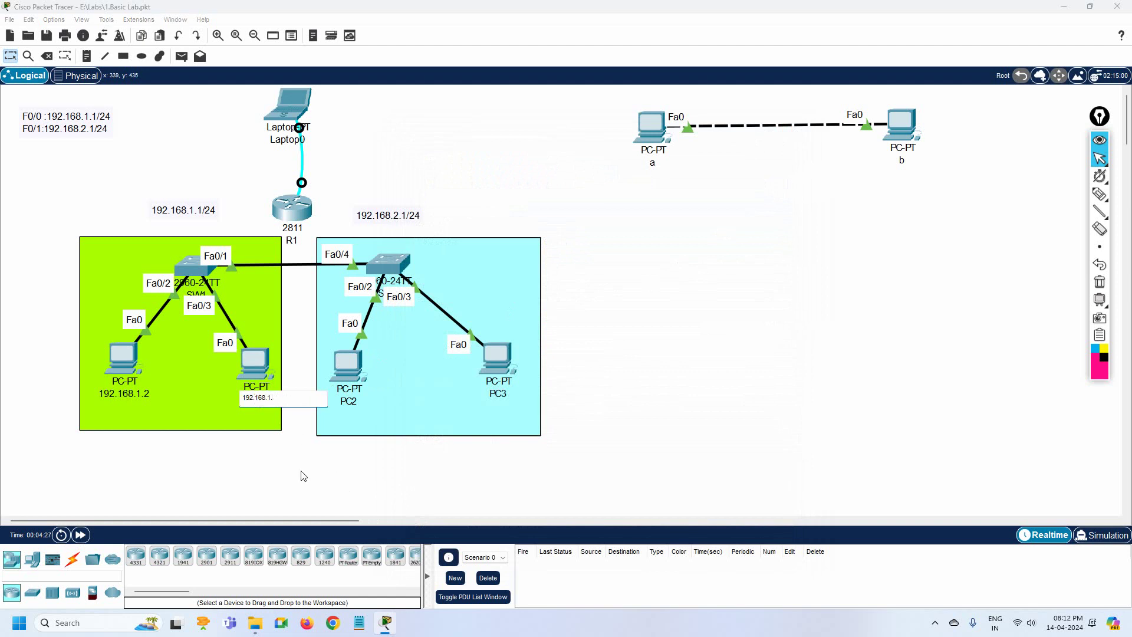
type("3")
Assign the PC 192.168.1.3 the static IPv4 address 192.168.1.3 with subnet mask 255.255.255.0
left_click(247, 354)
left_click(492, 157)
left_click(455, 202)
left_click(570, 239)
type("192.168.1.3")
left_click(578, 255)
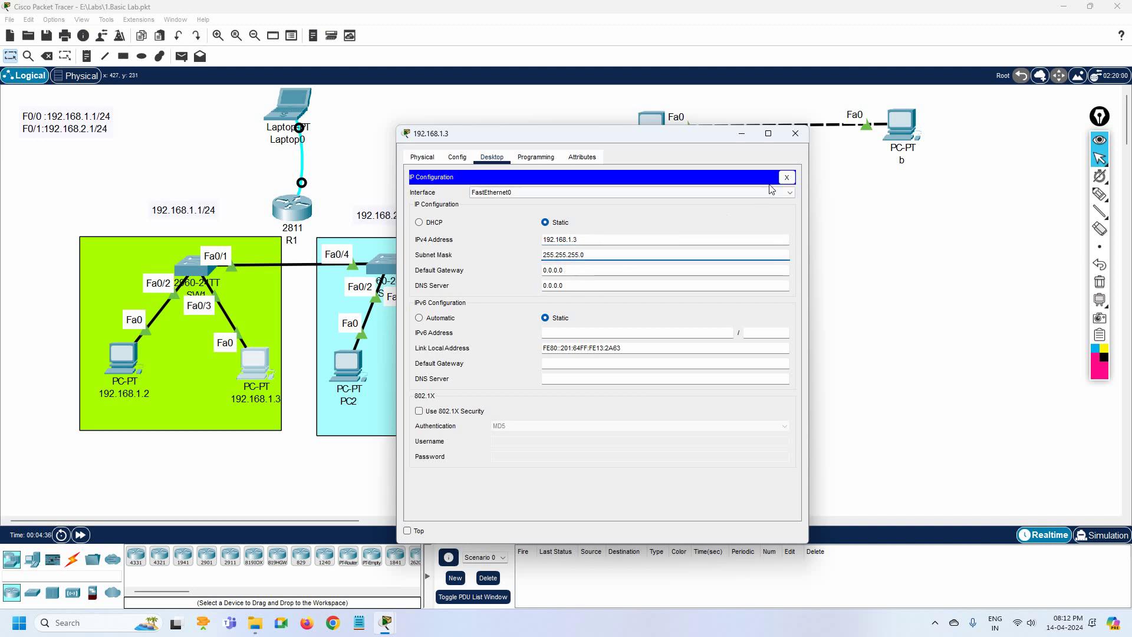
left_click(793, 134)
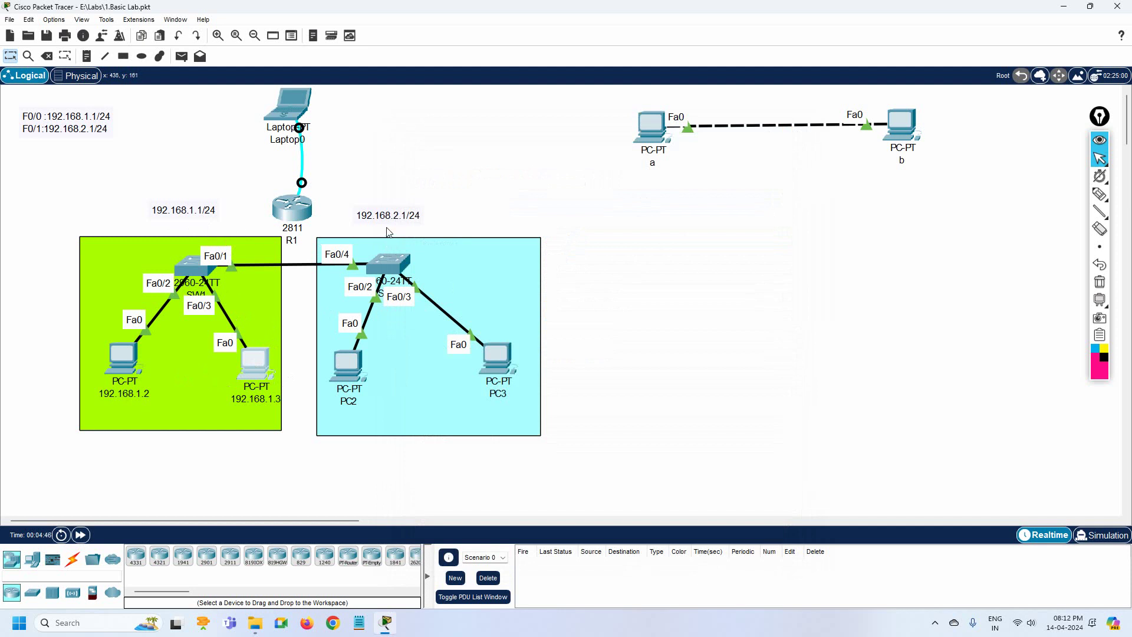
Rename PC2 in the cyan group as 192.168.2.2 and copy that name
left_click(355, 402)
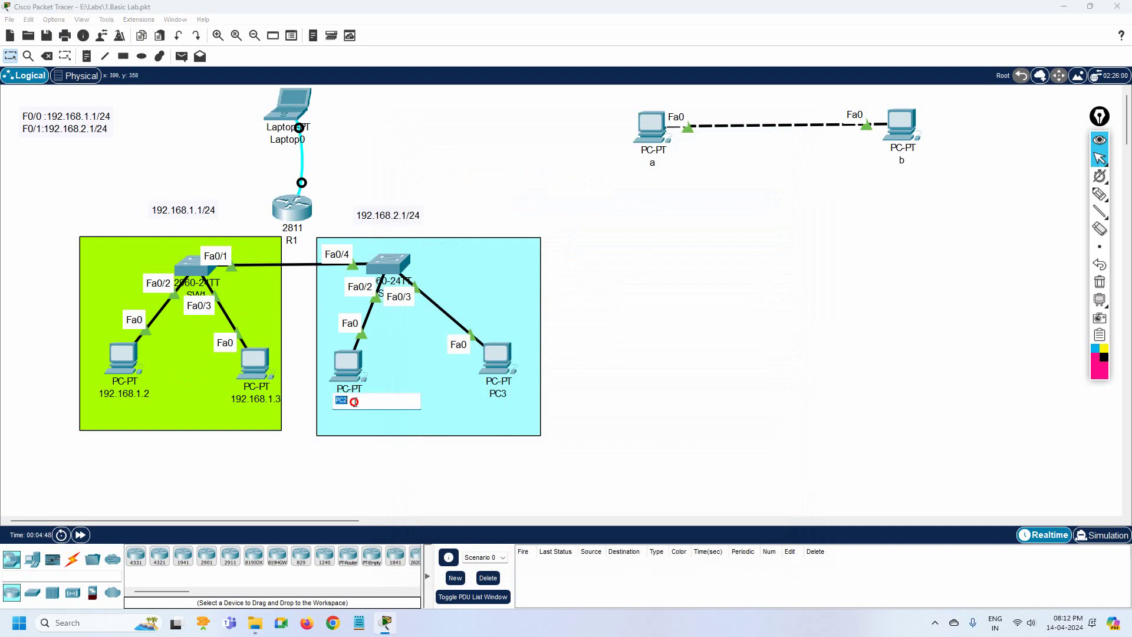
type("192.168.1.2")
key("BackSpace")
key("BackSpace")
key("BackSpace")
type("2.2")
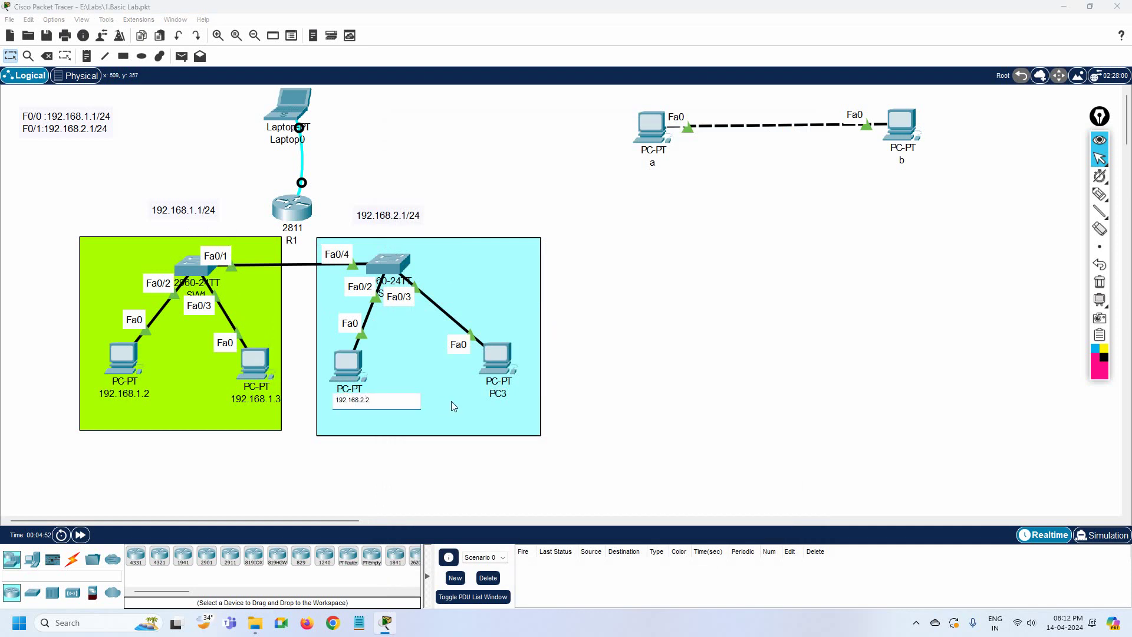
key("ctrl+a")
key("ctrl+c")
Assign the PC 192.168.2.2 the static IPv4 address 192.168.2.2 with subnet mask 255.255.255.0
left_click(348, 364)
left_click(492, 157)
left_click(446, 194)
left_click(564, 240)
type("192.168.2.2")
key("Tab")
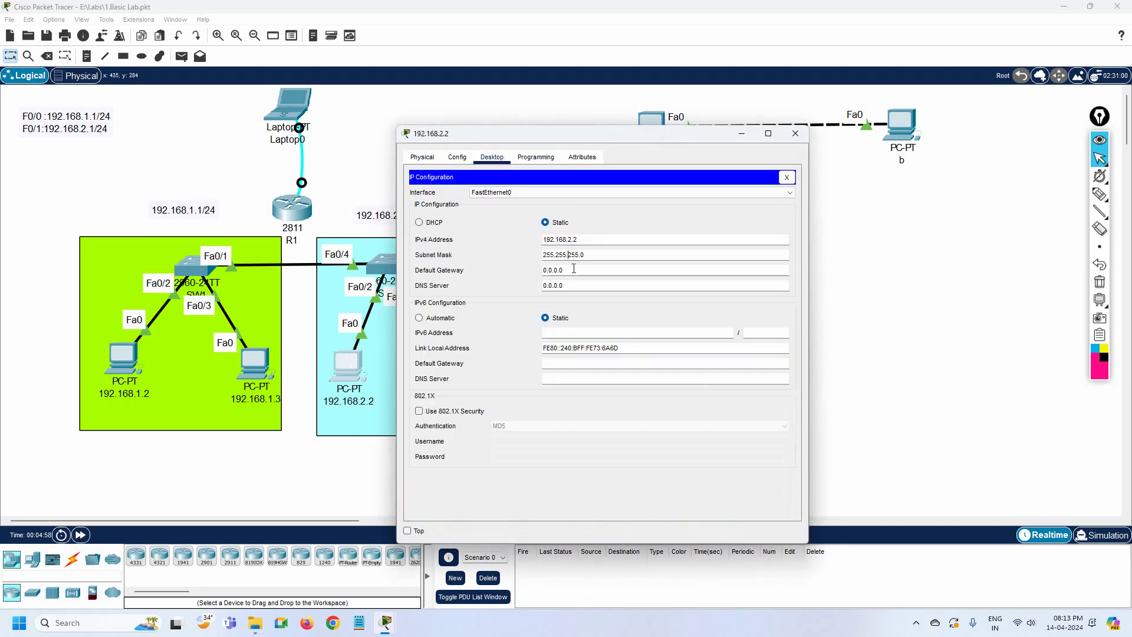
left_click(796, 133)
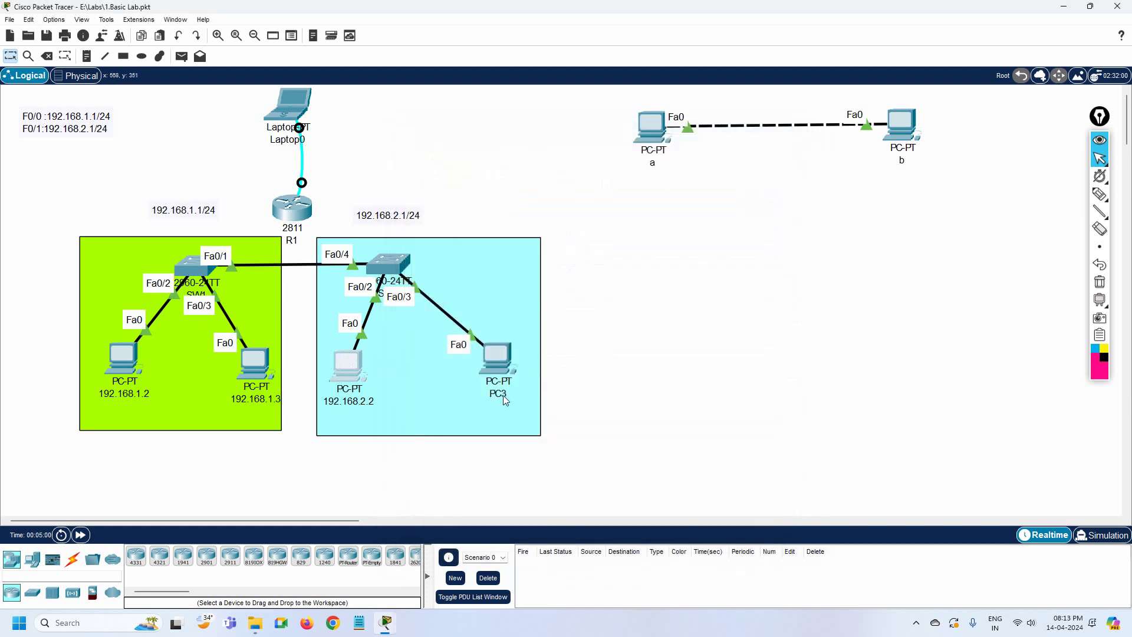
Rename PC3 in the cyan group as 192.168.2.3 and copy that name
left_click(504, 395)
key("ctrl+v")
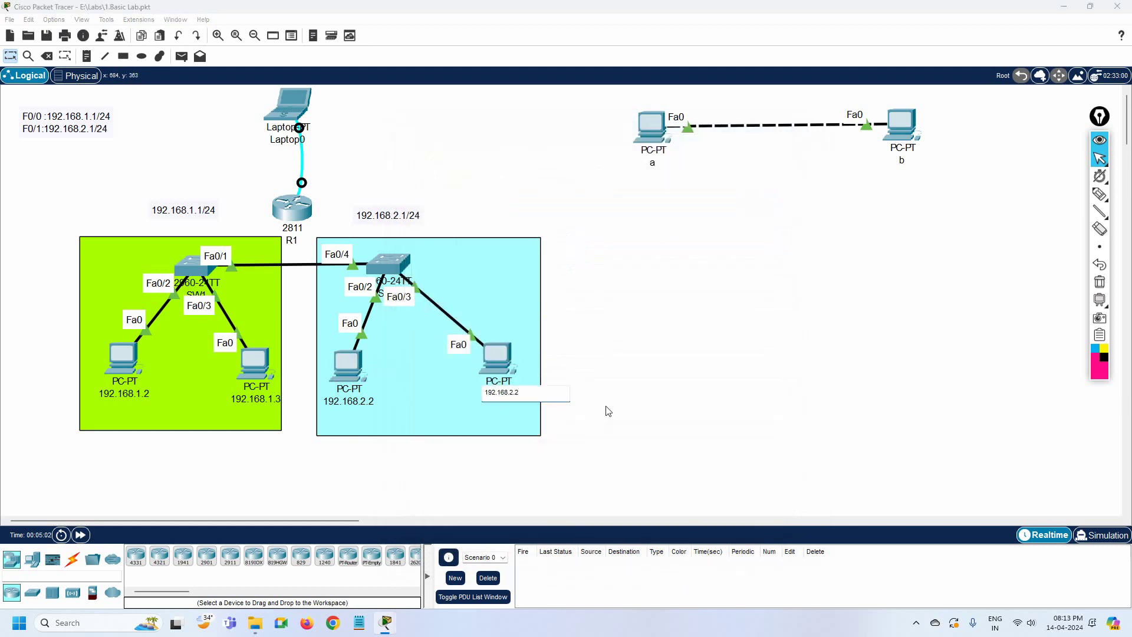
key("BackSpace")
key("ctrl+a")
key("ctrl+c")
Assign the PC 192.168.2.3 the static IPv4 address 192.168.2.3 with subnet mask 255.255.255.0
left_click(502, 357)
left_click(492, 157)
left_click(451, 209)
key("ctrl+v")
left_click(580, 255)
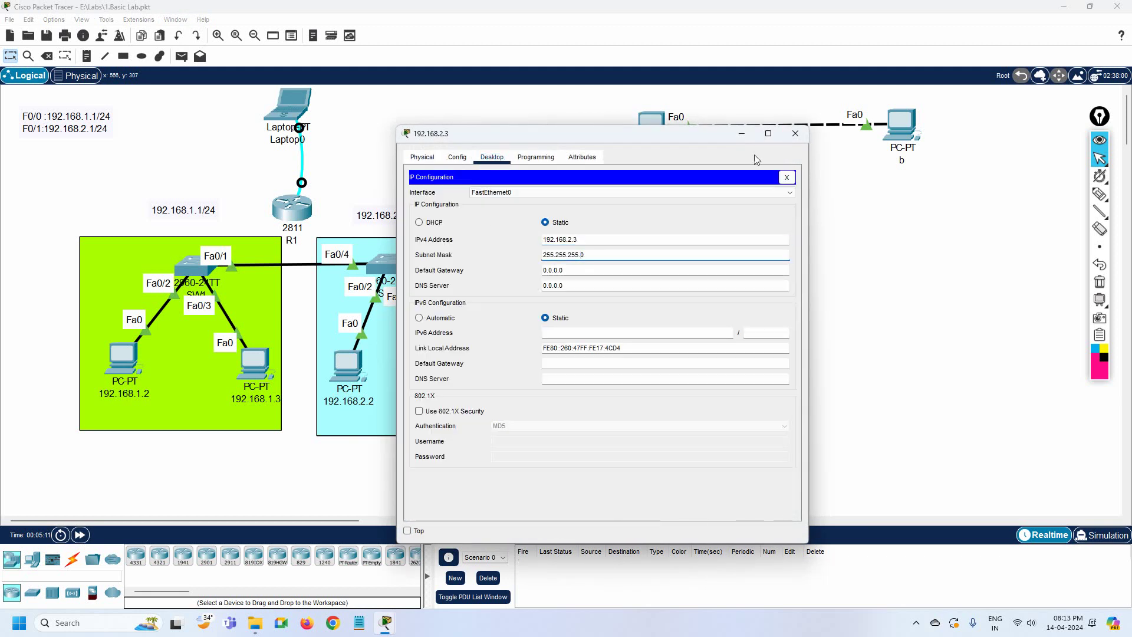
left_click(796, 133)
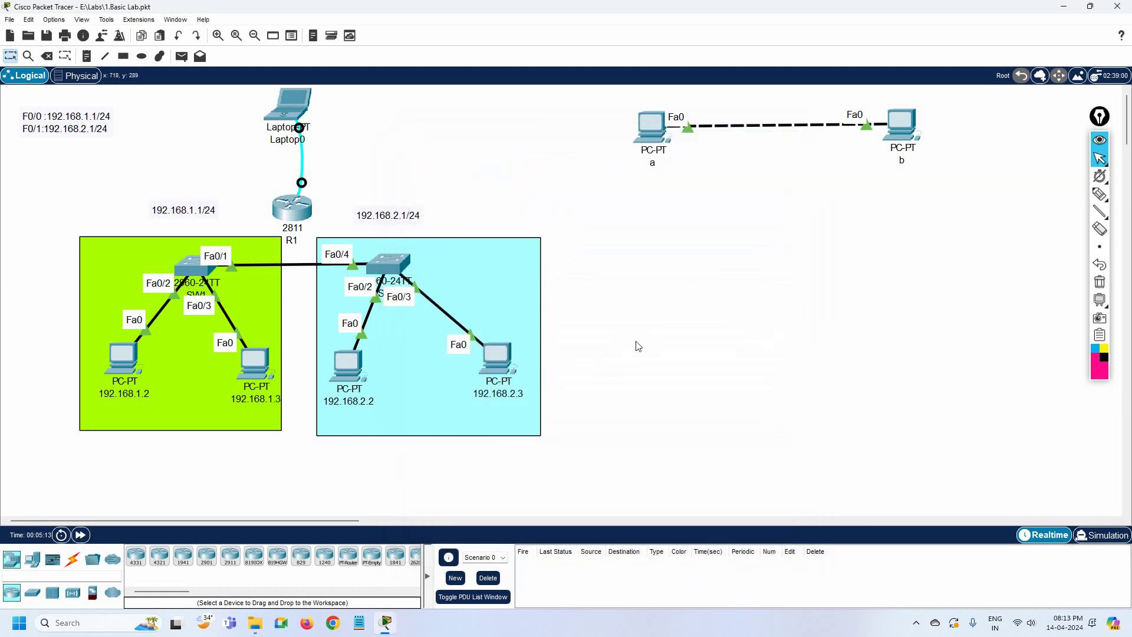
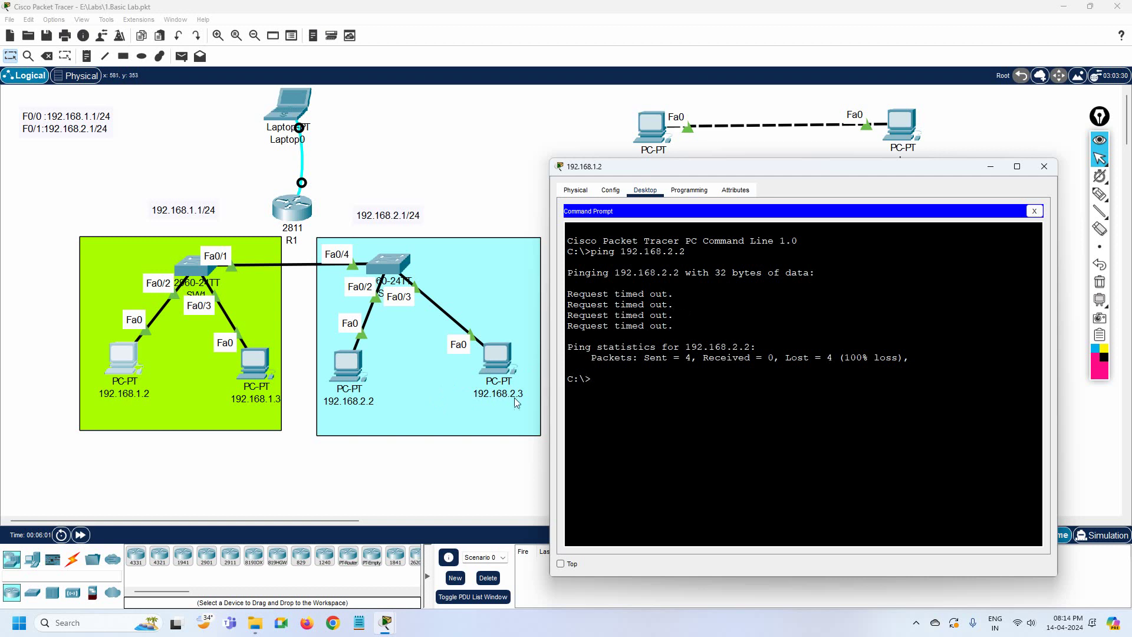
From the command prompt of PC 192.168.1.2, ping 192.168.2.3 and 192.168.1.3
key("Up")
type("3")
key("Return")
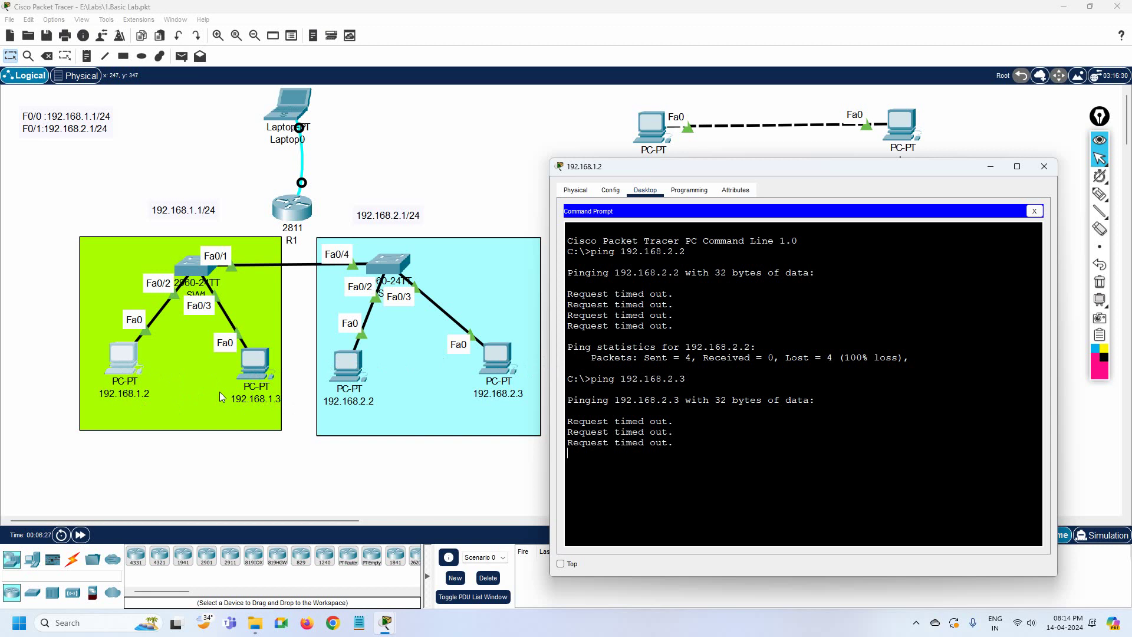
key("Up")
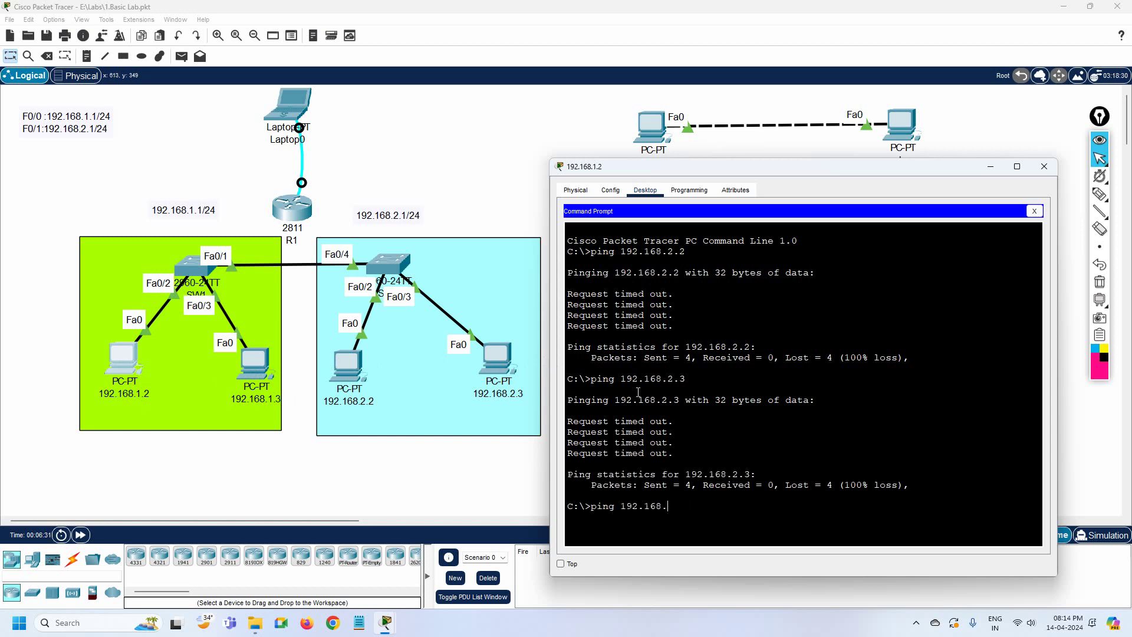
type("1.3")
key("Return")
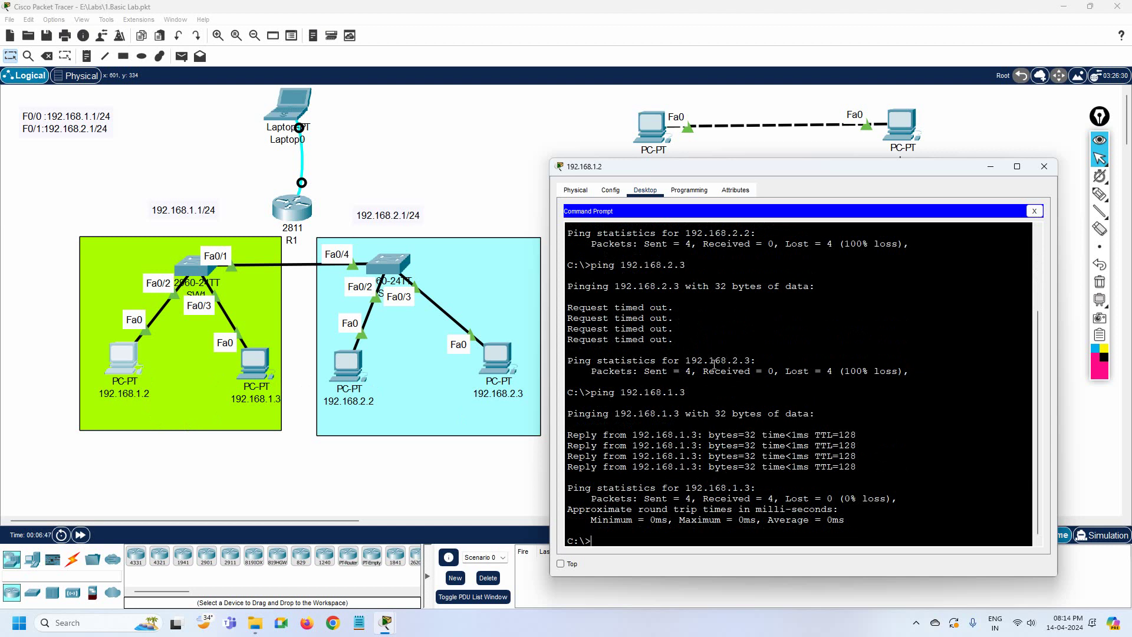
Start a continuous ping with ping -t 192.168.2.3 and keep the PC's window on top of the workspace
type("ping 192.168.2.3")
type(" -")
type("t 192.168.2.3")
key("Return")
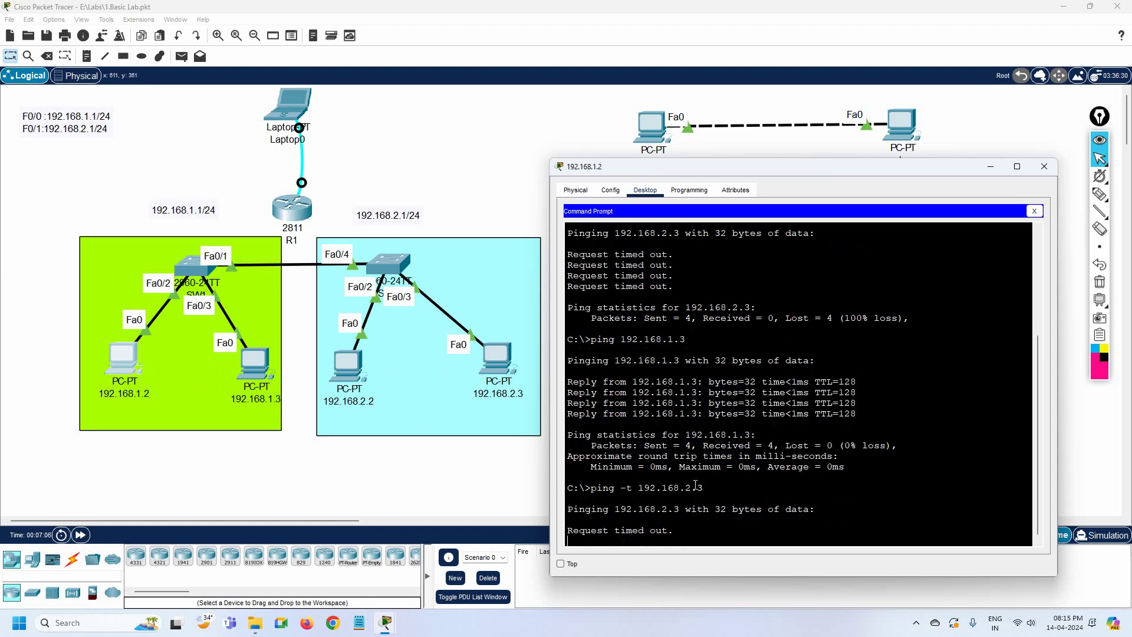
left_click(564, 565)
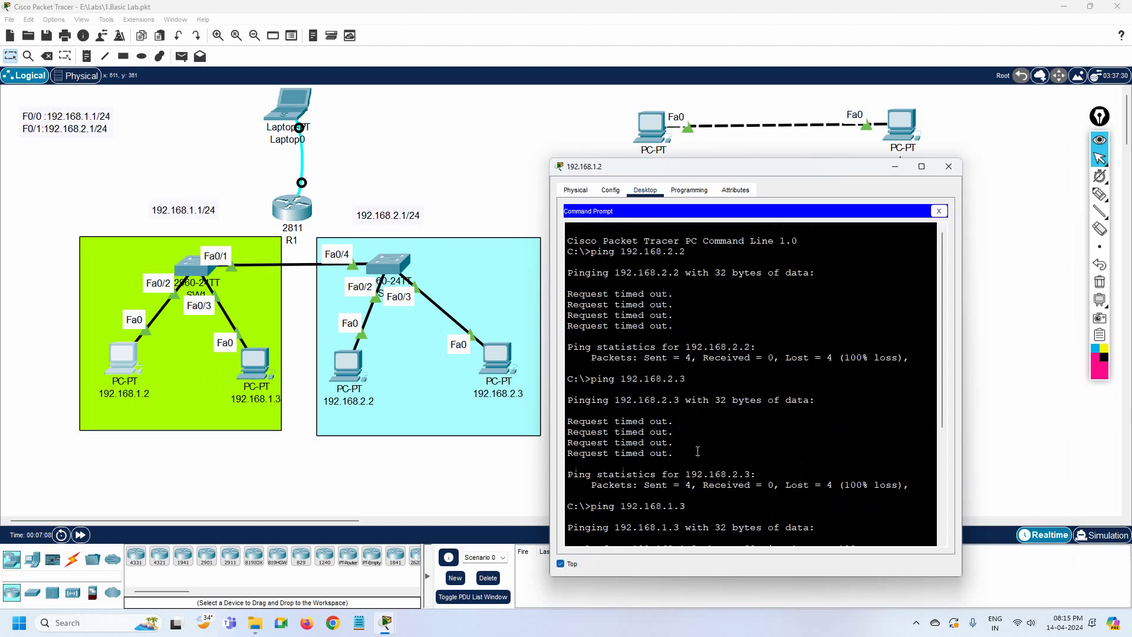
left_click_drag(941, 365, 941, 472)
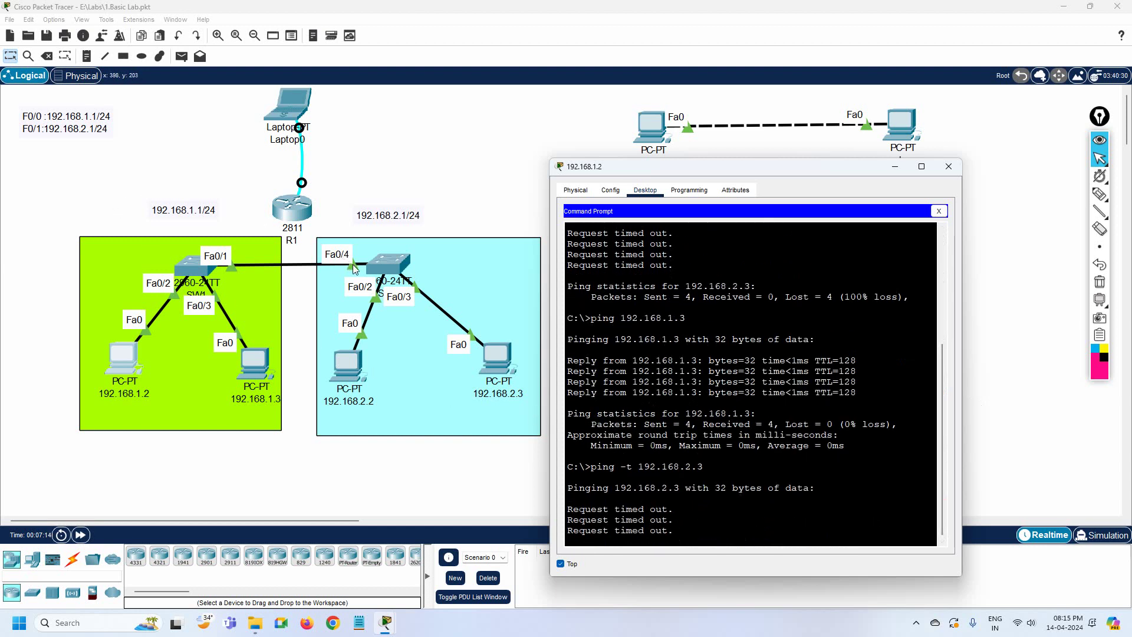
Move the Fa0/4 end of the inter-switch link from the second switch to FastEthernet0/0 on router R1
left_click(46, 57)
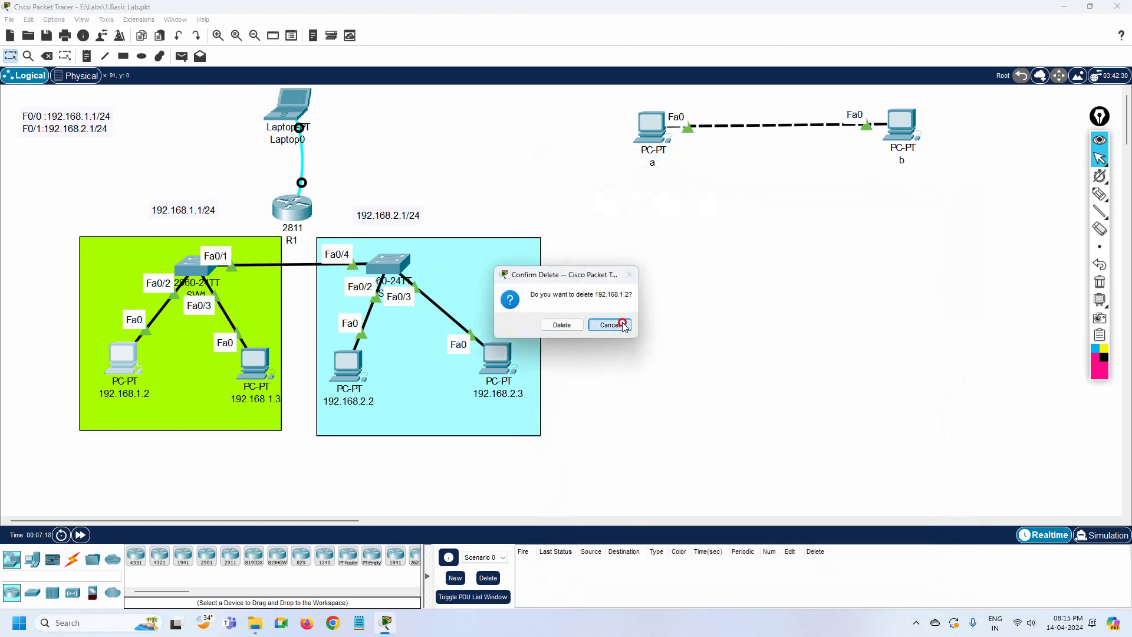
left_click(610, 325)
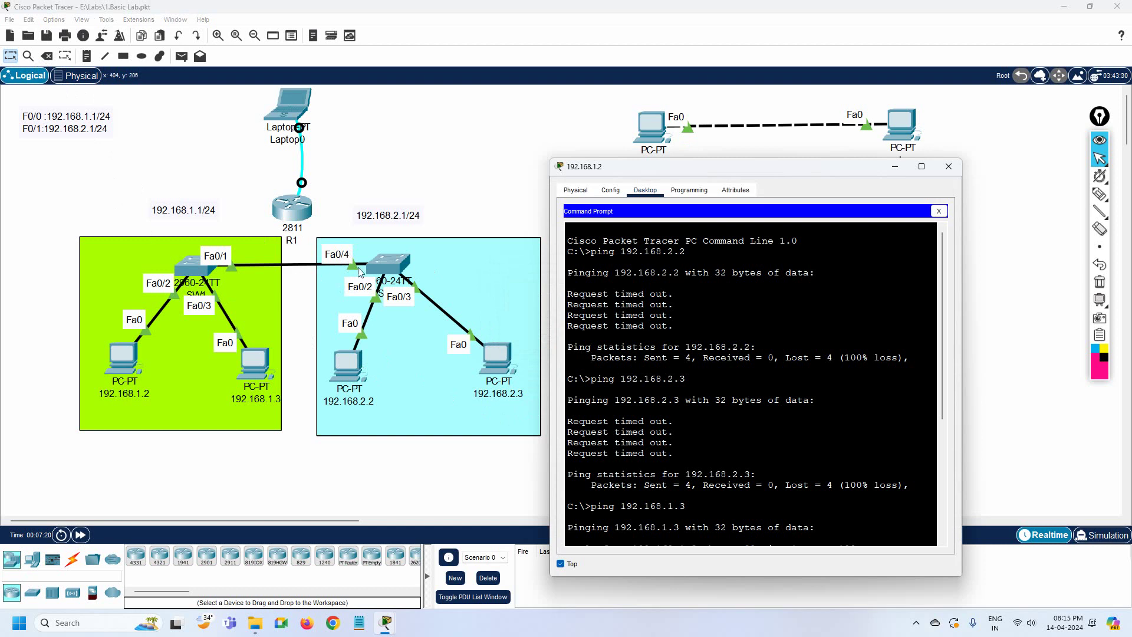
left_click_drag(356, 271, 278, 211)
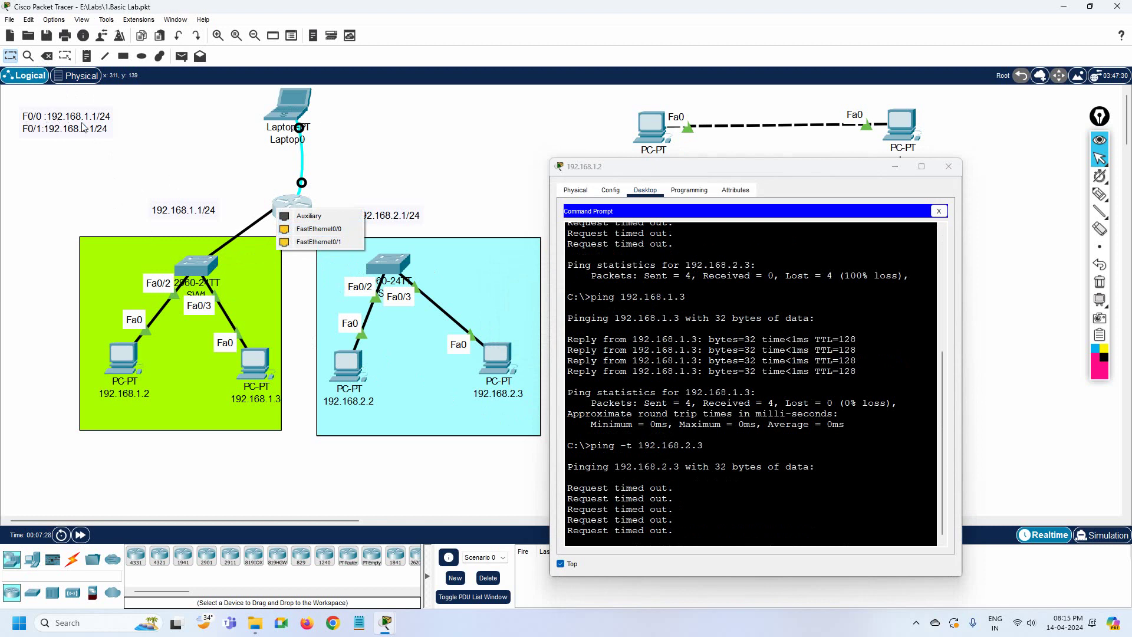
left_click(317, 228)
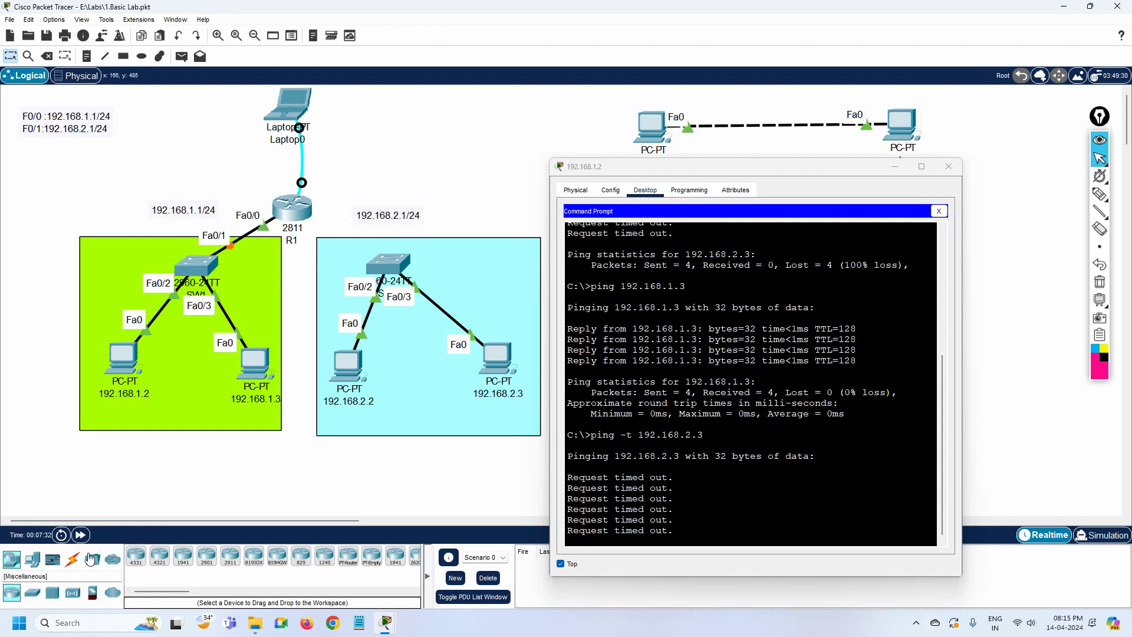
Connect the cyan group's switch to R1 with an automatically chosen cable and shift the router slightly
left_click(72, 559)
left_click(135, 565)
left_click(387, 264)
left_click(298, 212)
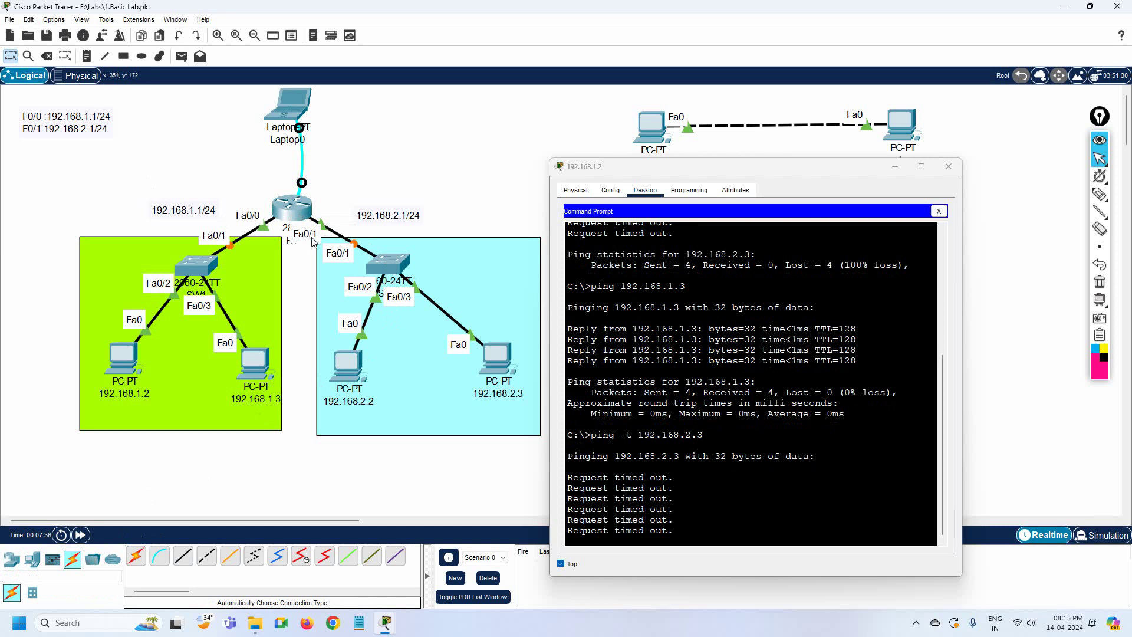
left_click_drag(295, 218, 290, 216)
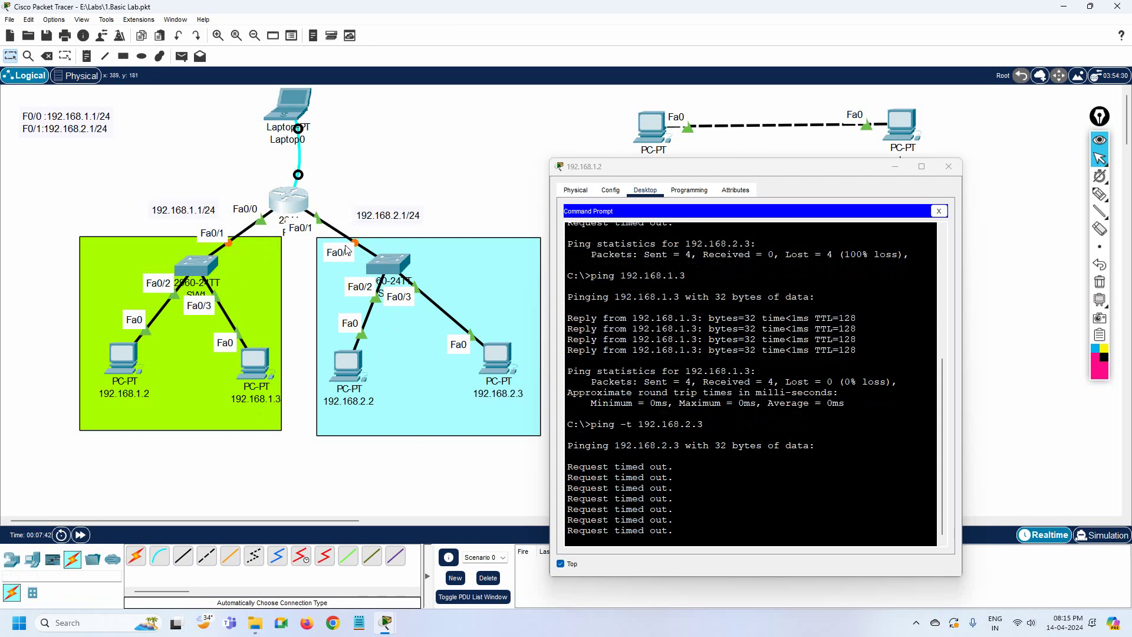
Mark the switch-side link indicators of both router links with freehand circles and arrows, and clear the drawings
left_click(1100, 195)
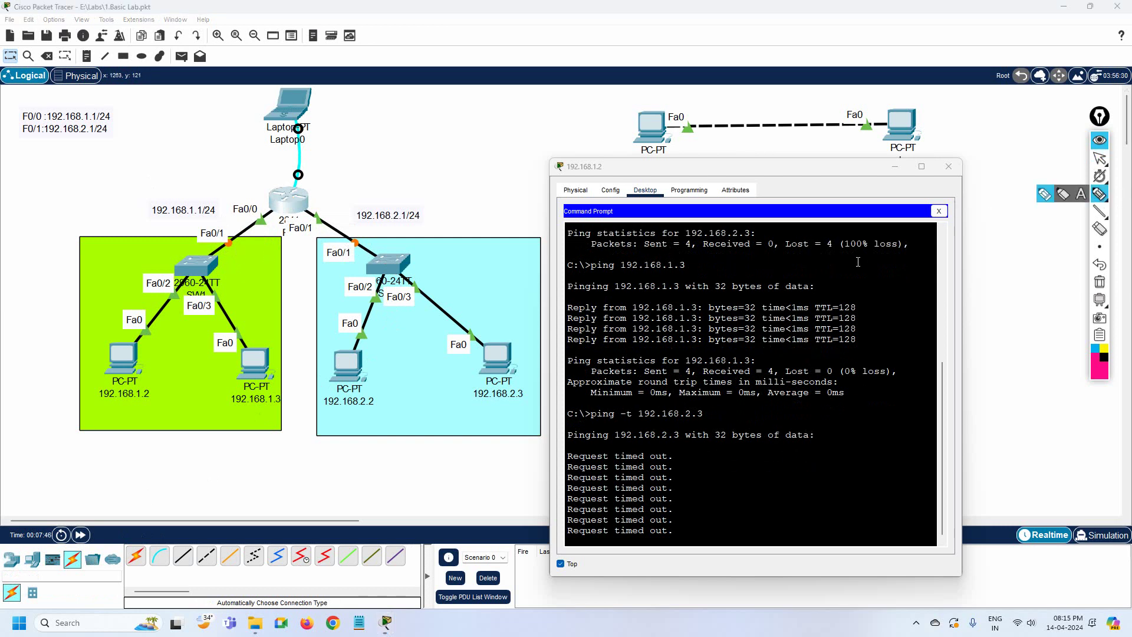
left_click(344, 246)
left_click_drag(345, 248, 342, 243)
left_click_drag(235, 247, 231, 239)
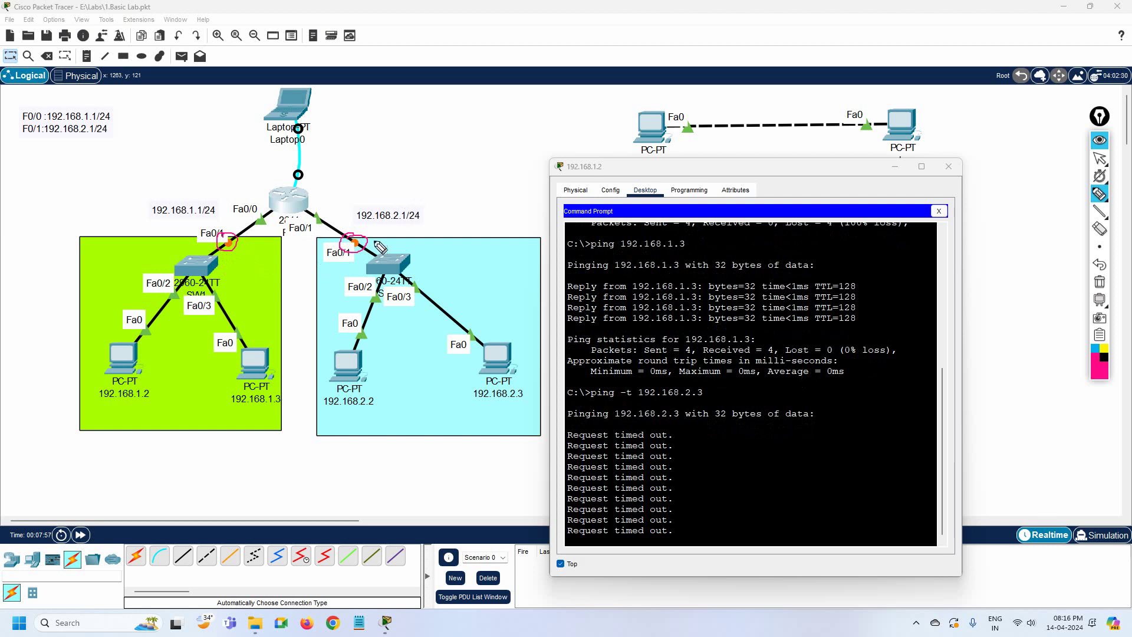
left_click_drag(396, 220, 369, 236)
left_click_drag(237, 260, 230, 244)
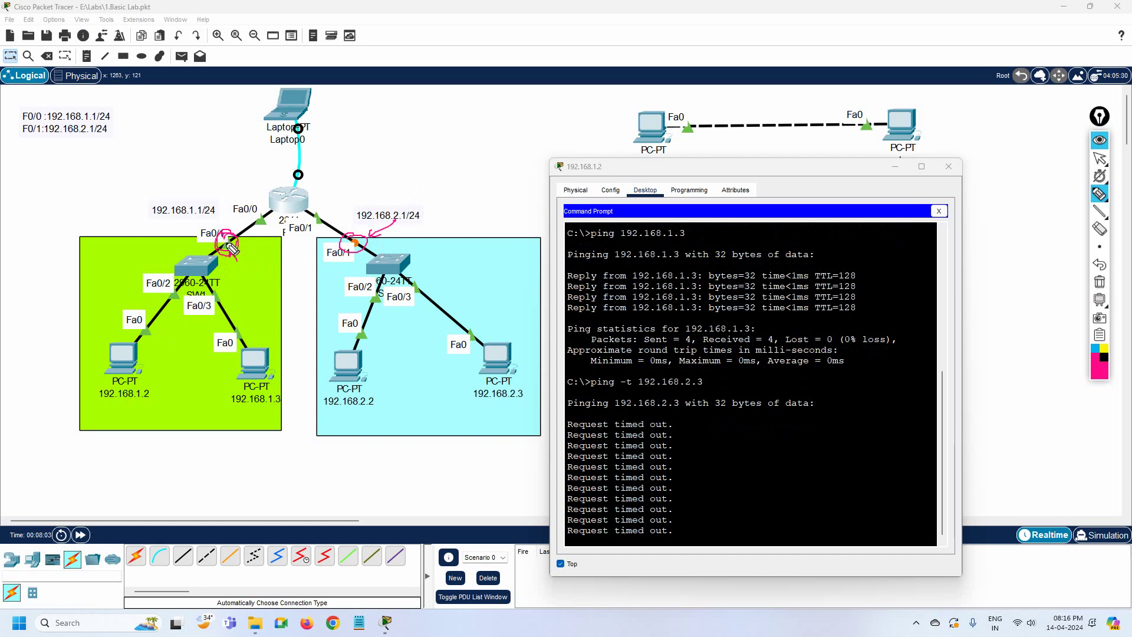
mouse_move(1100, 246)
left_click(1100, 282)
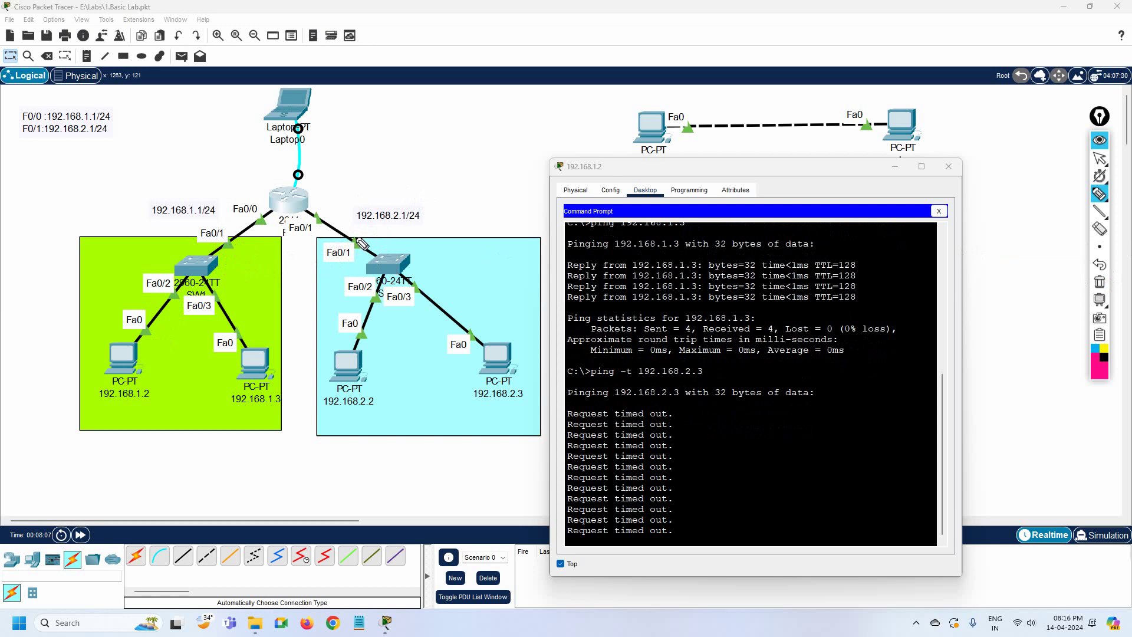
Sketch the path from 192.168.1.2 through R1 to 192.168.2.3, and replace it with the path through SW1 to 192.168.1.3, circling 192.168.1.2
mouse_move(124, 379)
left_mouse_down()
mouse_move(197, 259)
mouse_move(262, 202)
mouse_move(299, 192)
mouse_move(388, 239)
mouse_move(498, 376)
mouse_move(420, 279)
mouse_move(359, 228)
mouse_move(300, 200)
mouse_move(243, 208)
mouse_move(134, 349)
left_mouse_up()
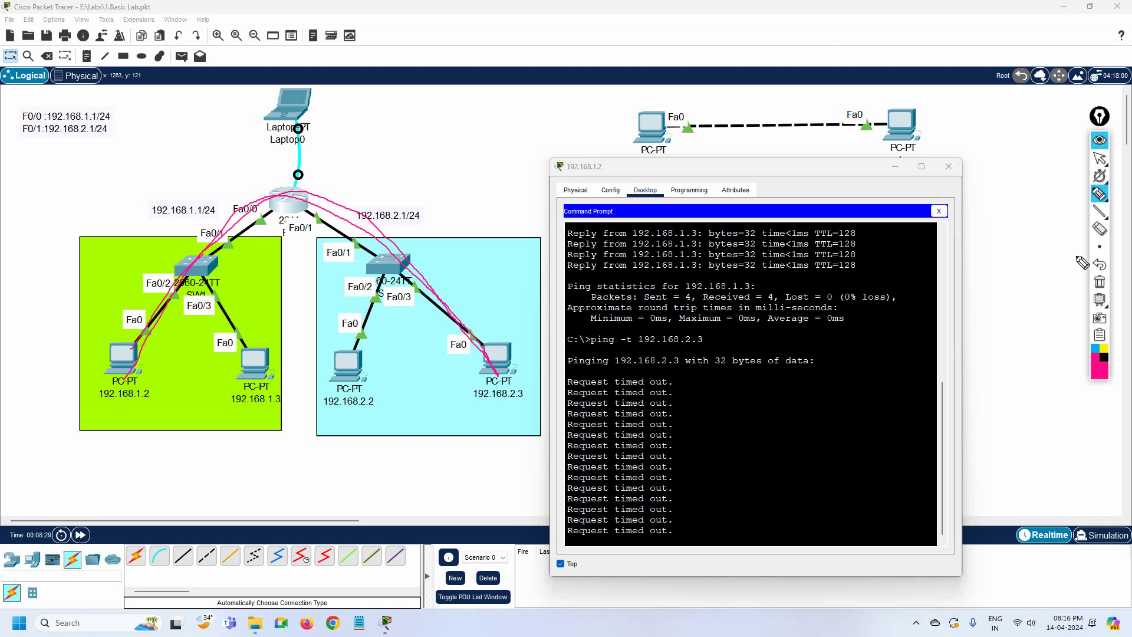
left_click(1100, 283)
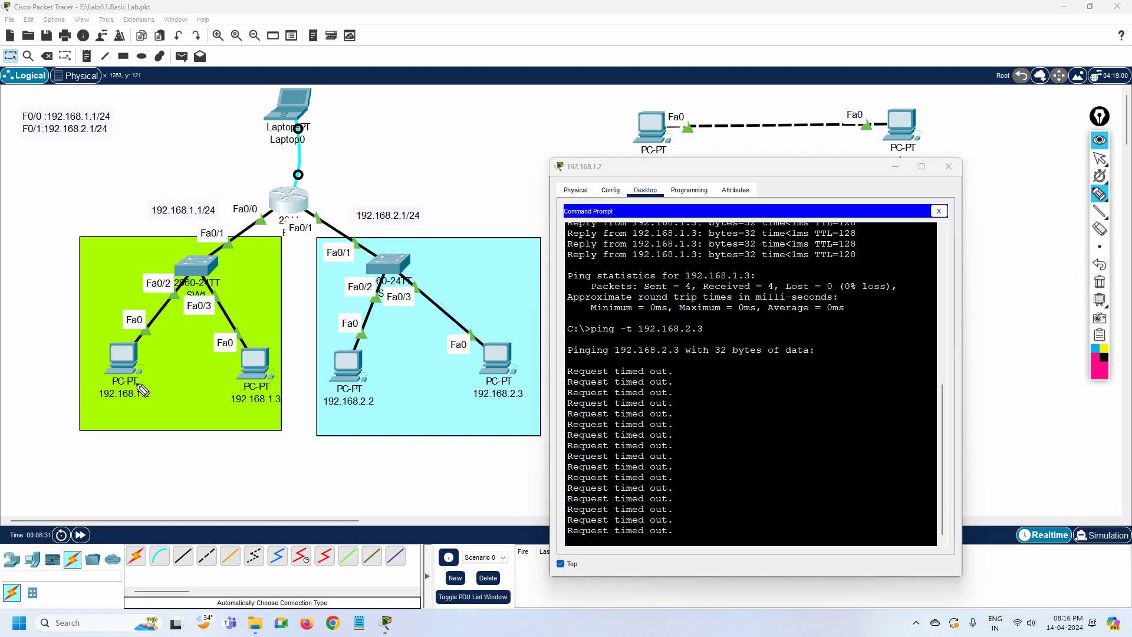
mouse_move(128, 377)
left_mouse_down()
mouse_move(203, 268)
mouse_move(257, 351)
mouse_move(204, 281)
mouse_move(94, 374)
mouse_move(156, 362)
mouse_move(117, 341)
left_mouse_up()
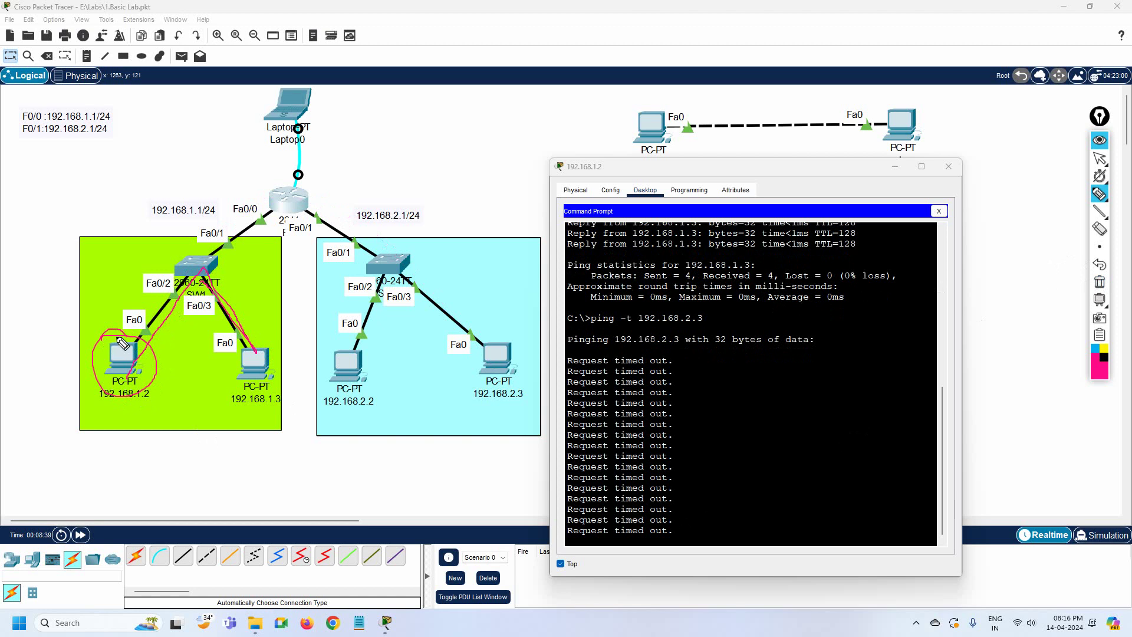
Circle the 192.168.1.1/24 label and router port Fa0/0, draw an arrow to the 192.168.1.3 link, and clear the drawings
mouse_move(211, 190)
left_mouse_down()
mouse_move(150, 189)
mouse_move(135, 207)
mouse_move(168, 235)
mouse_move(205, 235)
mouse_move(210, 190)
left_mouse_up()
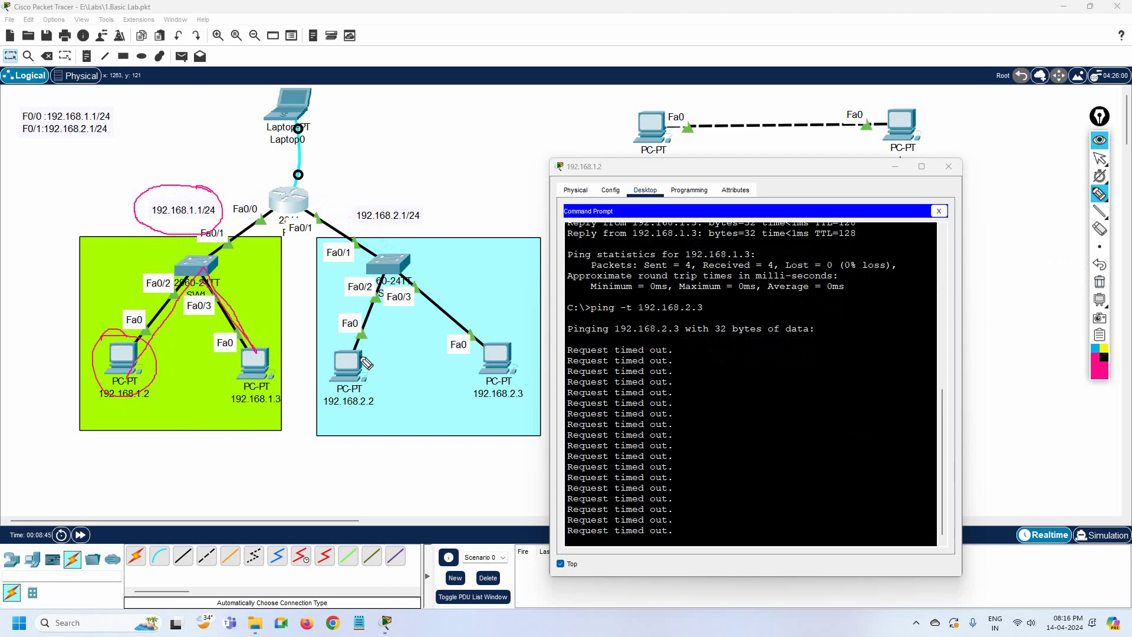
mouse_move(277, 300)
left_mouse_down()
mouse_move(260, 324)
mouse_move(275, 317)
left_mouse_up()
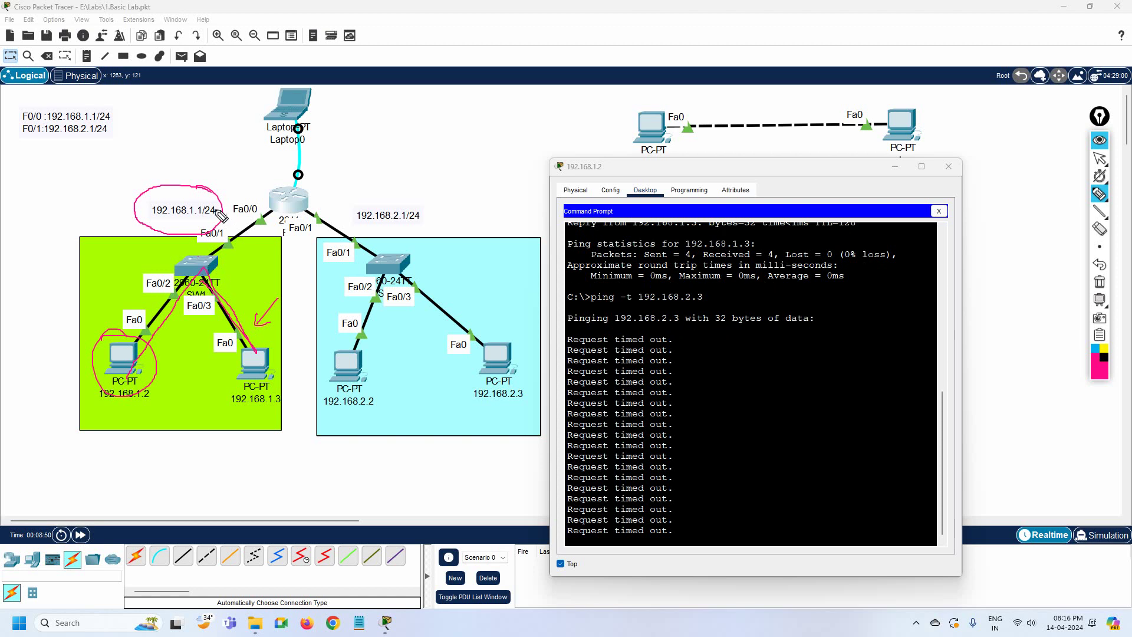
mouse_move(259, 206)
left_mouse_down()
mouse_move(233, 203)
mouse_move(259, 205)
left_mouse_up()
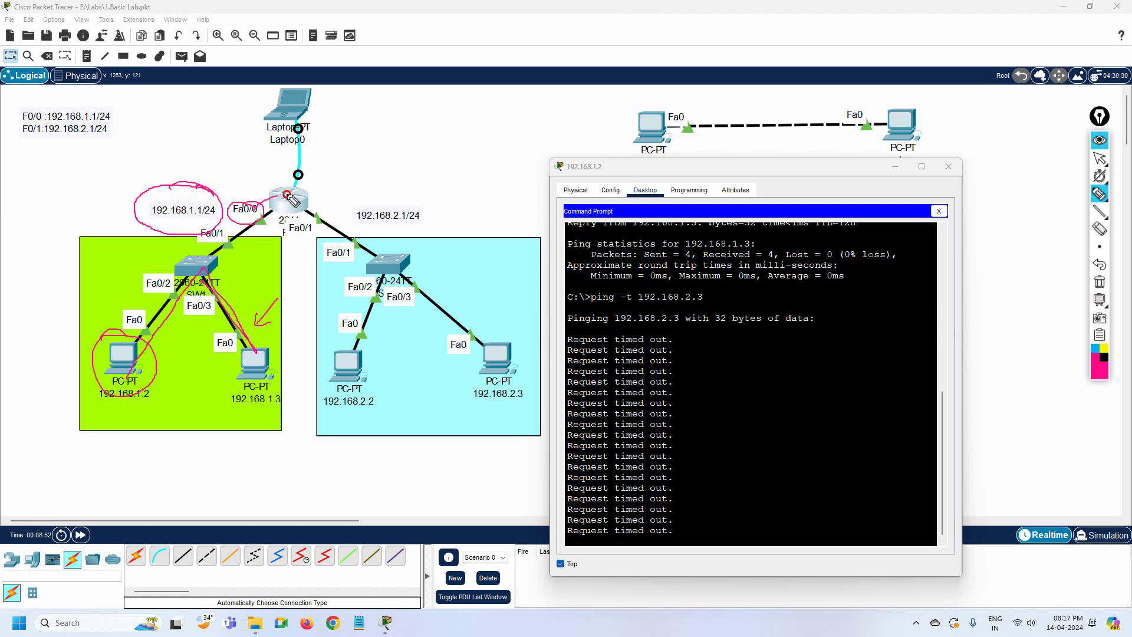
left_click(1099, 283)
left_click(1099, 158)
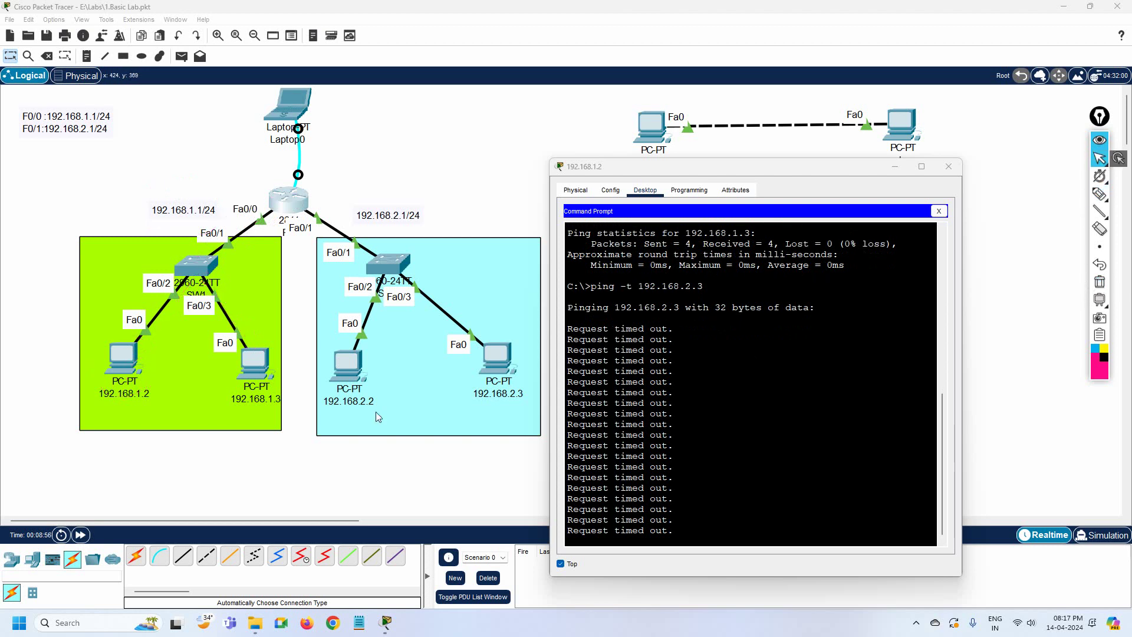
Set the default gateway of PC 192.168.1.2 to 192.168.1.1 in its IP configuration
left_click(129, 363)
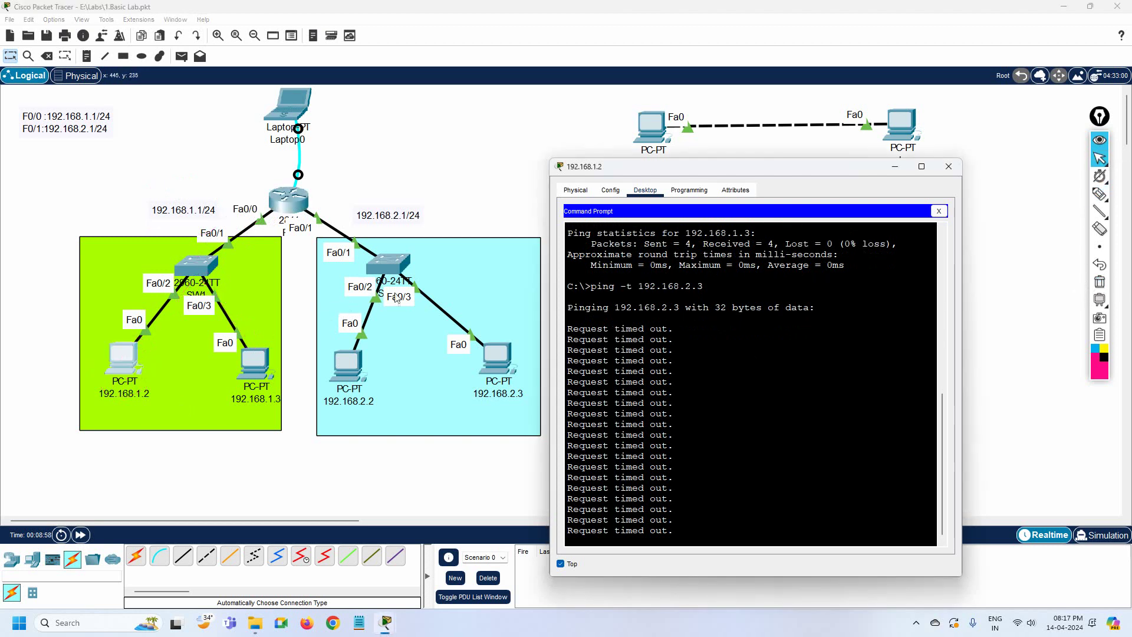
left_click(939, 211)
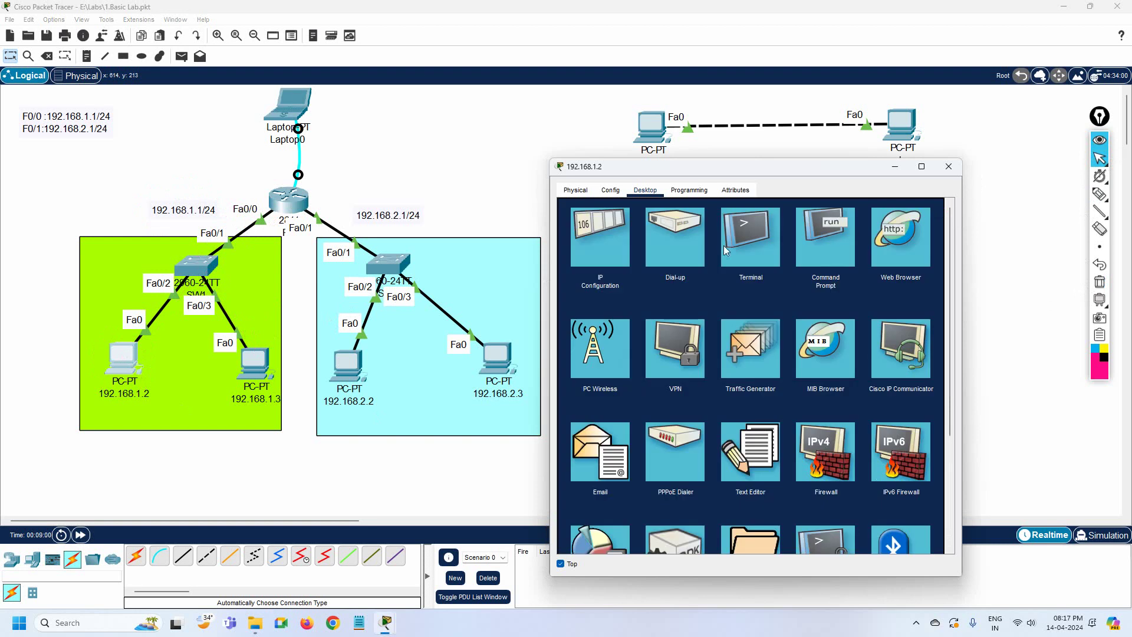
left_click(601, 242)
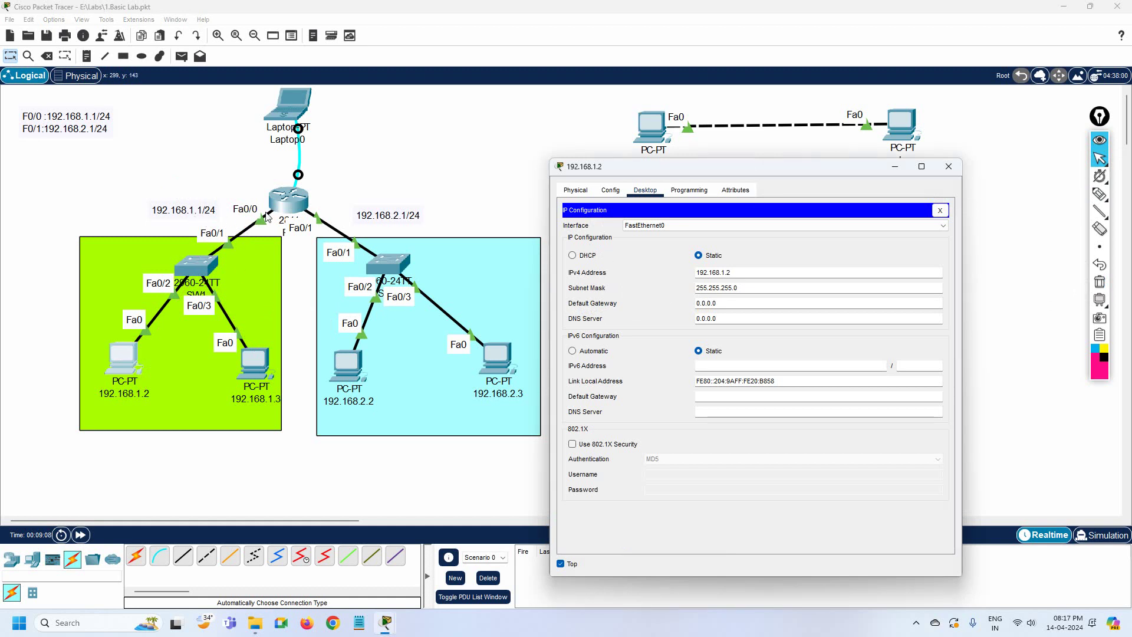
left_click_drag(716, 303, 677, 304)
type("19")
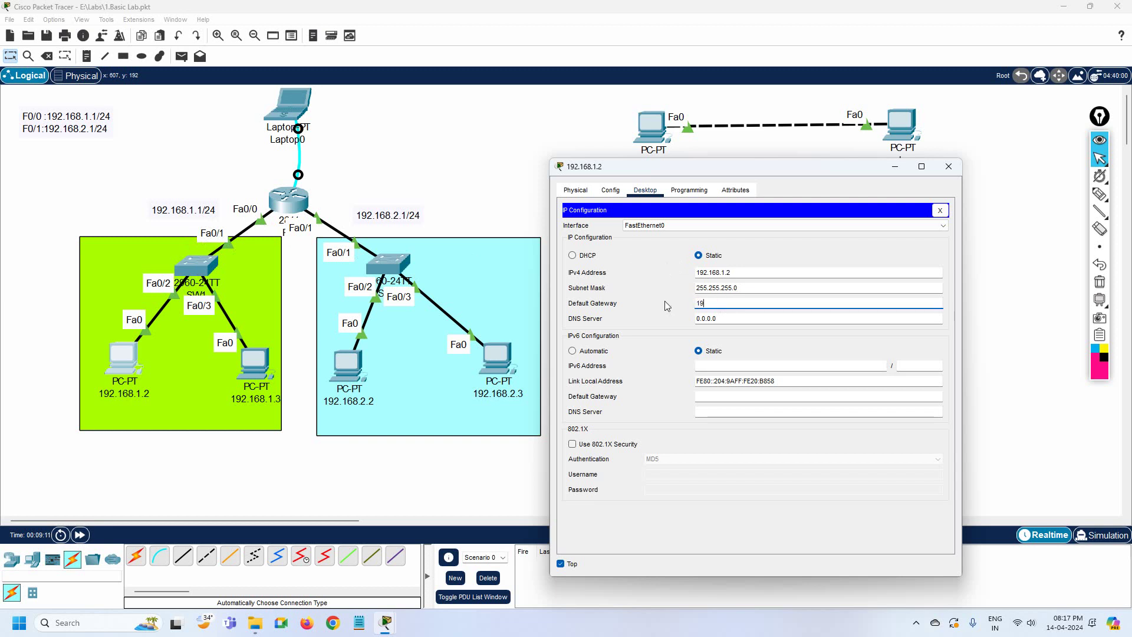
type("2.168.1.1")
Reopen the Command Prompt on PC 192.168.1.2 and view the latest output of the continuous ping to 192.168.2.3
left_click(940, 210)
left_click(815, 237)
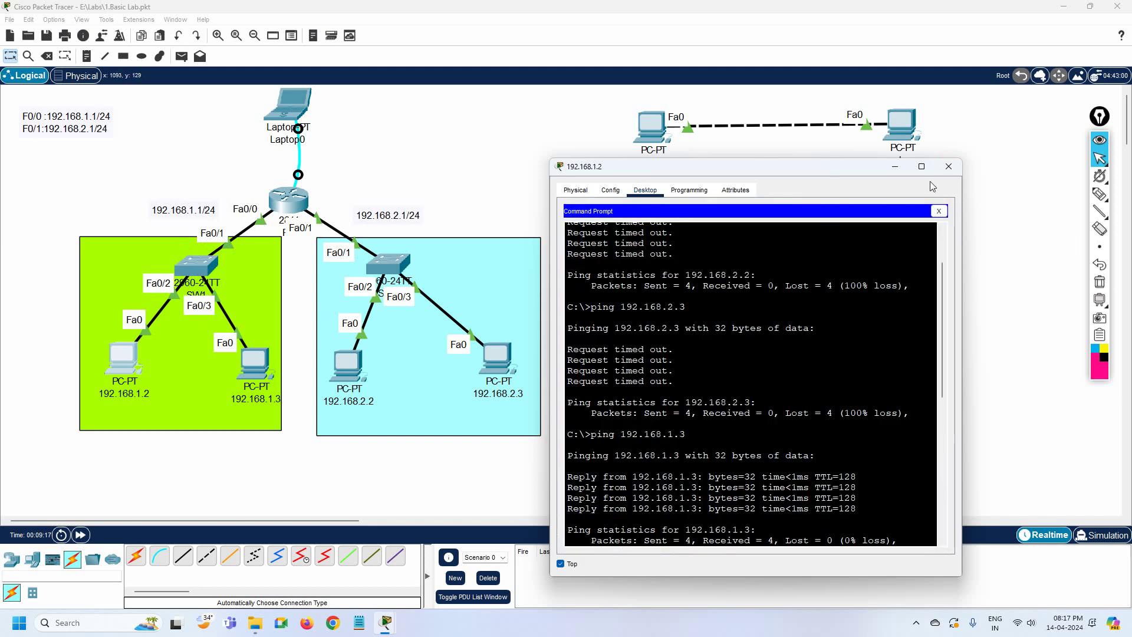
left_click_drag(941, 281, 953, 458)
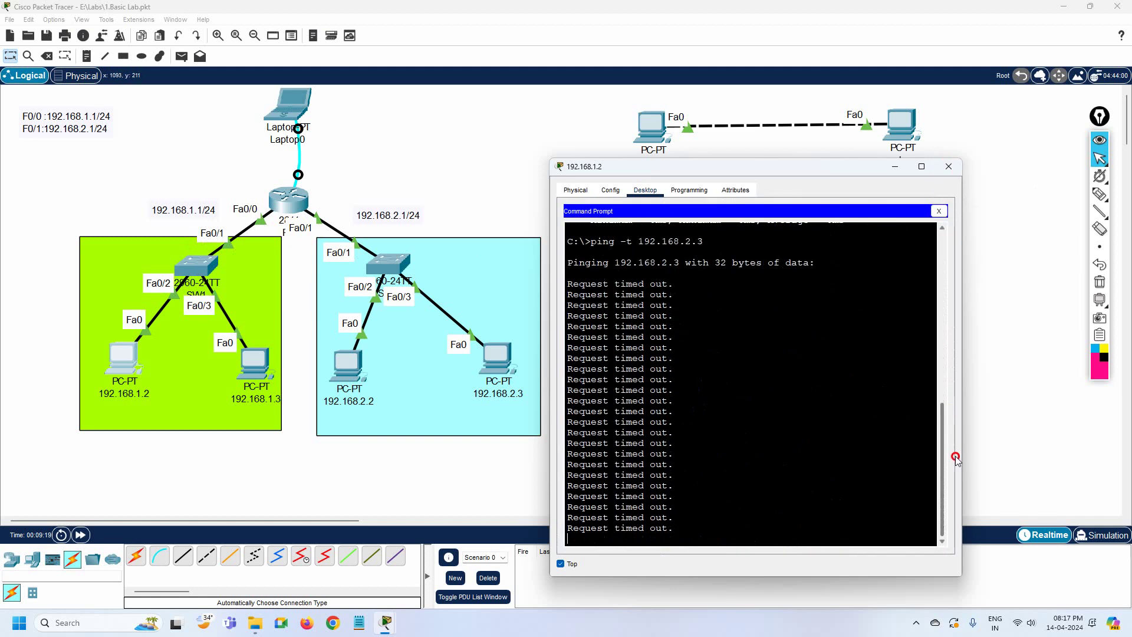
Set the default gateway of PC 192.168.2.3 to 192.168.2.1 in its IP configuration, keeping the ping window in view
left_click(499, 364)
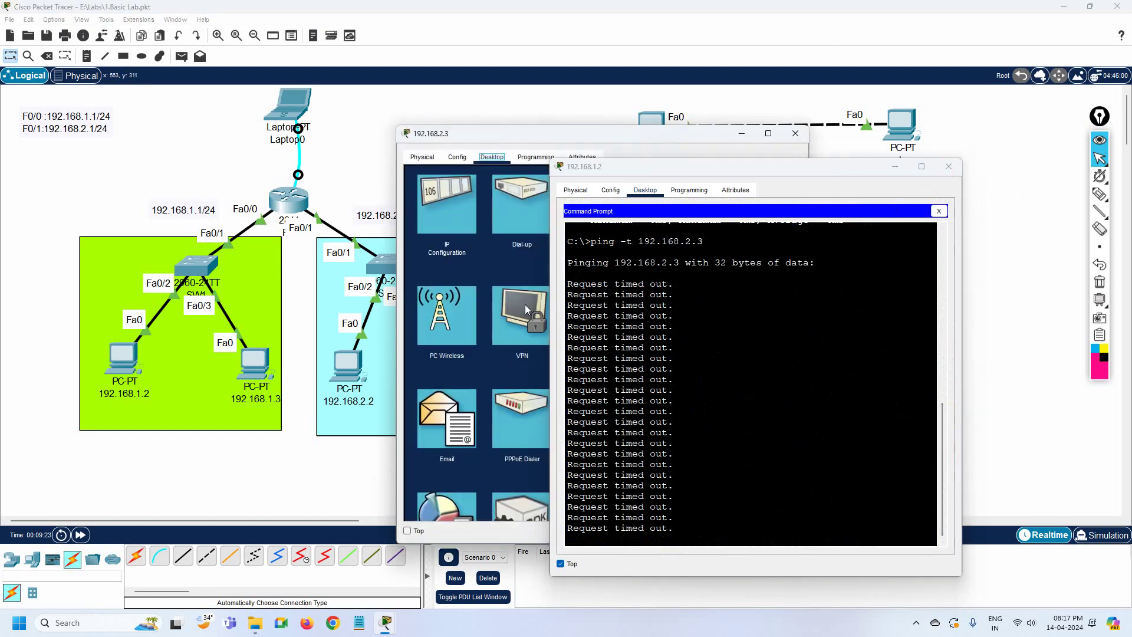
left_click_drag(546, 147, 289, 190)
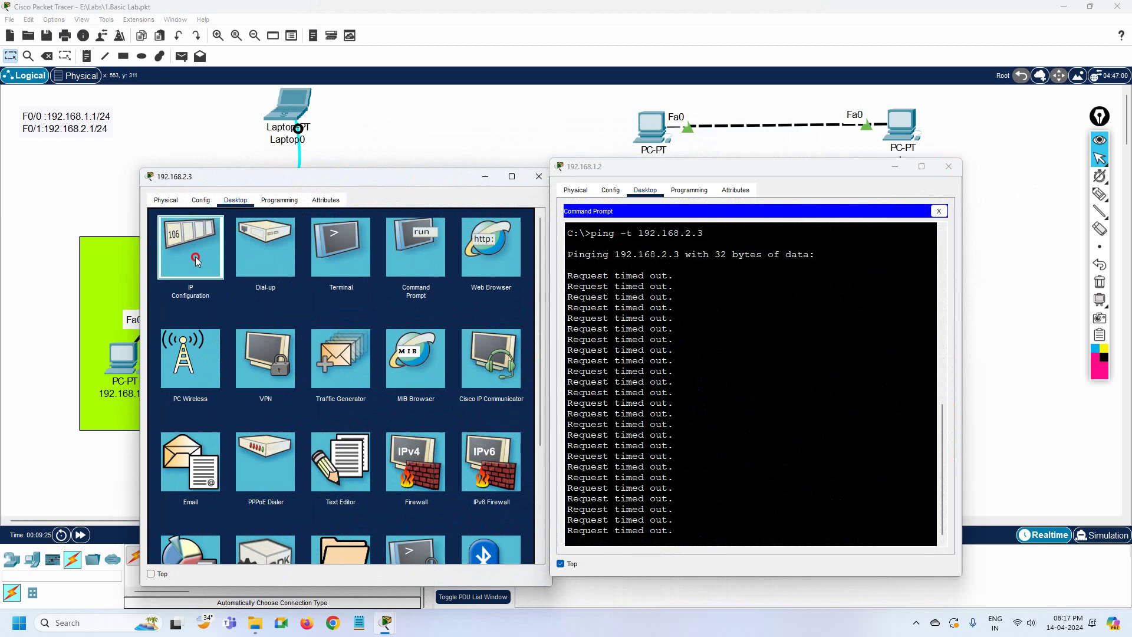
left_click(189, 242)
left_click_drag(321, 314, 269, 311)
left_click_drag(299, 179, 364, 360)
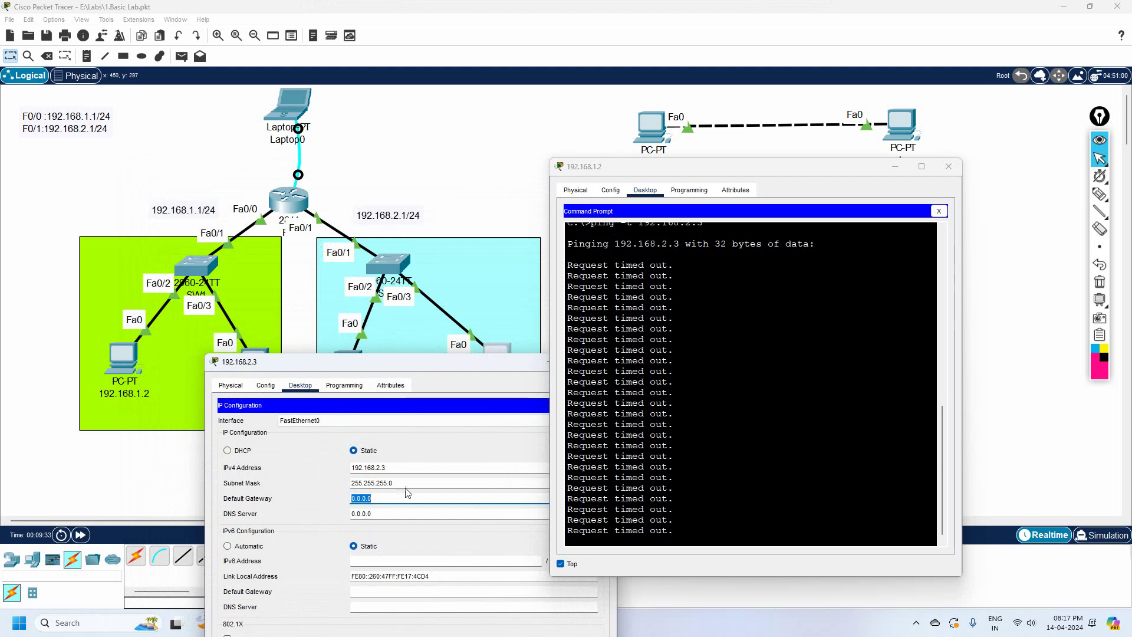
type("192.168.2")
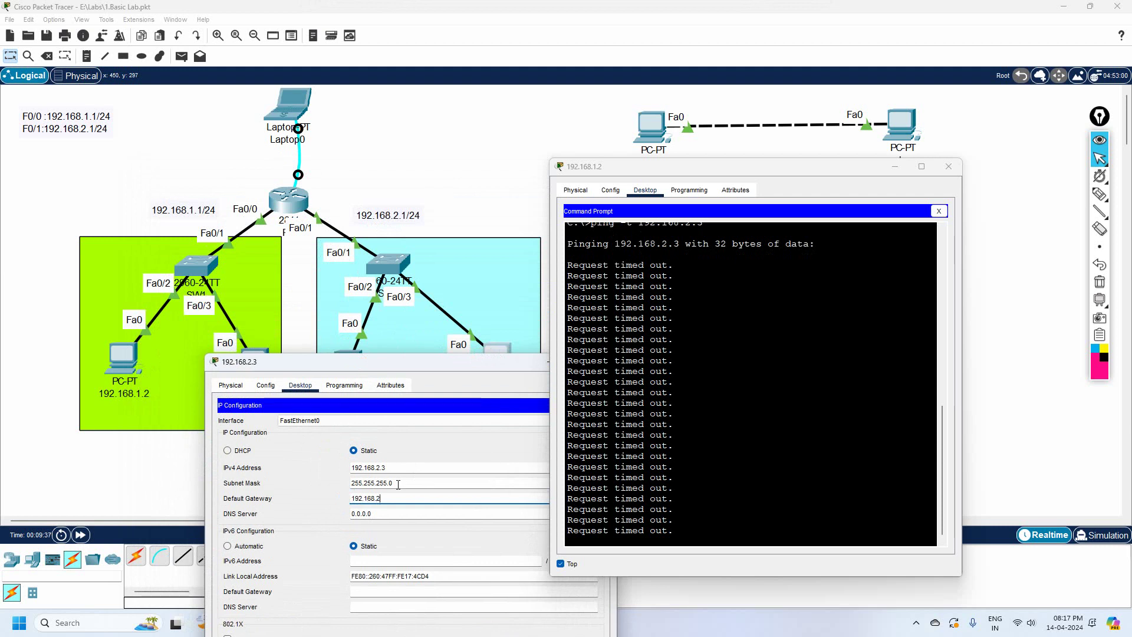
type(".")
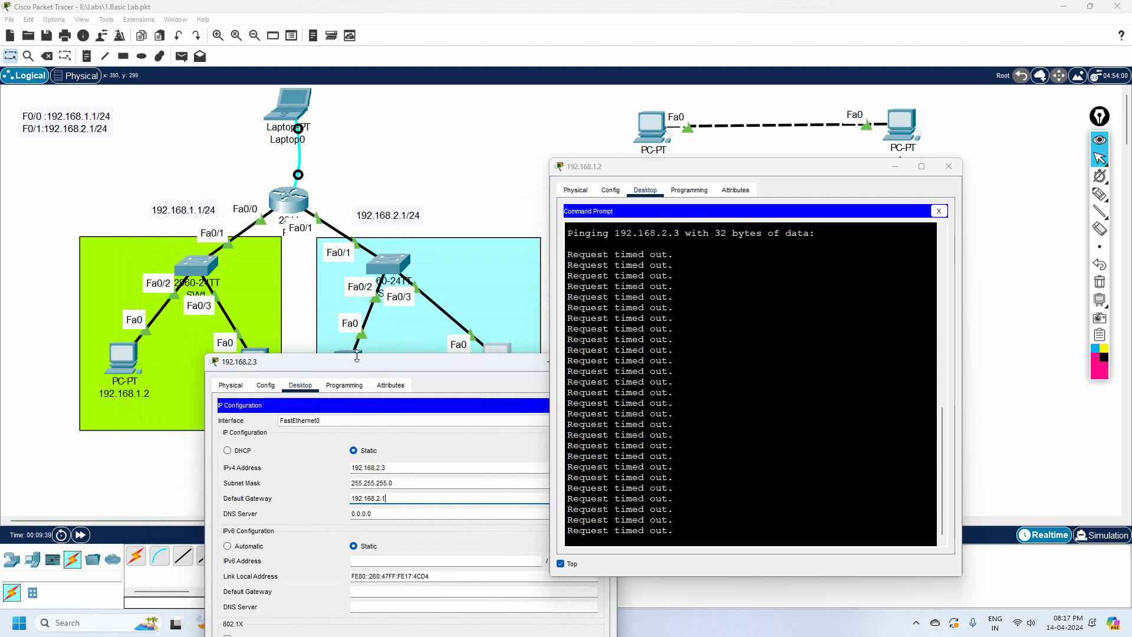
type("1")
left_click_drag(347, 360, 249, 374)
left_click(506, 374)
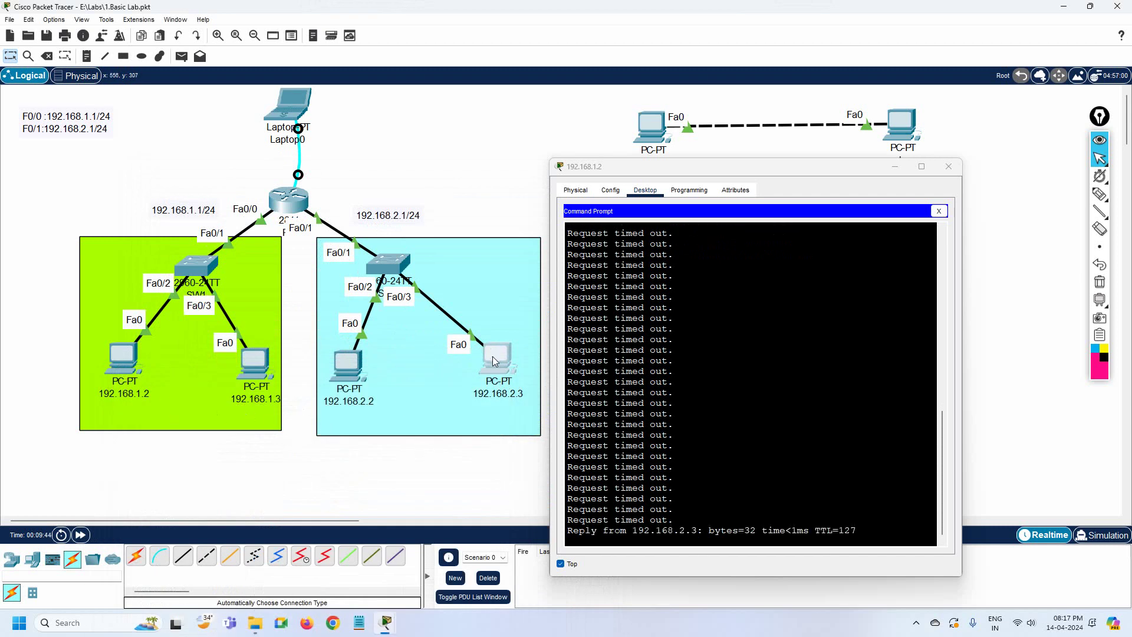
Sketch the packet path from 192.168.1.2 through R1 to 192.168.2.3, circling the router ports and the destination PC
left_click(1098, 198)
mouse_move(114, 370)
left_mouse_down()
mouse_move(171, 279)
mouse_move(266, 205)
left_mouse_up()
mouse_move(223, 270)
left_mouse_down()
mouse_move(256, 365)
mouse_move(234, 195)
mouse_move(250, 234)
mouse_move(247, 195)
mouse_move(263, 220)
mouse_move(254, 206)
mouse_move(300, 186)
mouse_move(494, 360)
mouse_move(501, 348)
mouse_move(461, 343)
mouse_move(510, 382)
mouse_move(487, 325)
mouse_move(493, 363)
mouse_move(375, 251)
mouse_move(313, 204)
left_mouse_up()
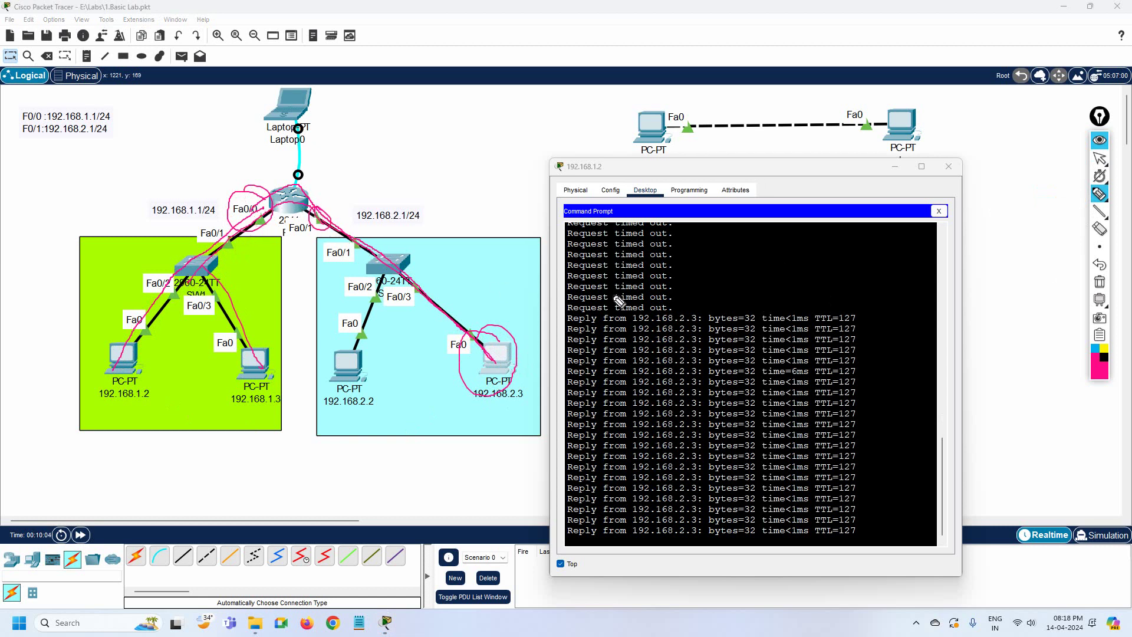
Mark several lines of the ping output with freehand ticks and circle PC 192.168.1.2 in the topology
mouse_move(858, 315)
left_mouse_down()
mouse_move(877, 306)
mouse_move(877, 341)
left_mouse_up()
mouse_move(854, 373)
left_mouse_down()
mouse_move(876, 365)
mouse_move(875, 386)
left_mouse_up()
left_click_drag(855, 438, 869, 420)
left_click_drag(673, 270, 699, 232)
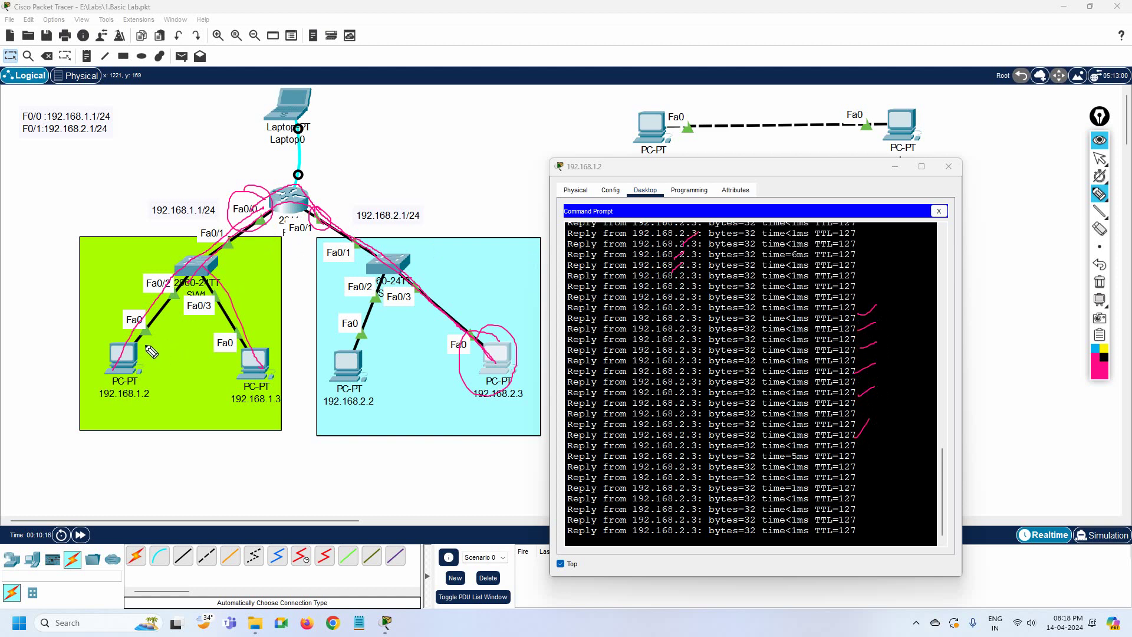
mouse_move(157, 337)
left_mouse_down()
mouse_move(85, 359)
mouse_move(153, 335)
left_mouse_up()
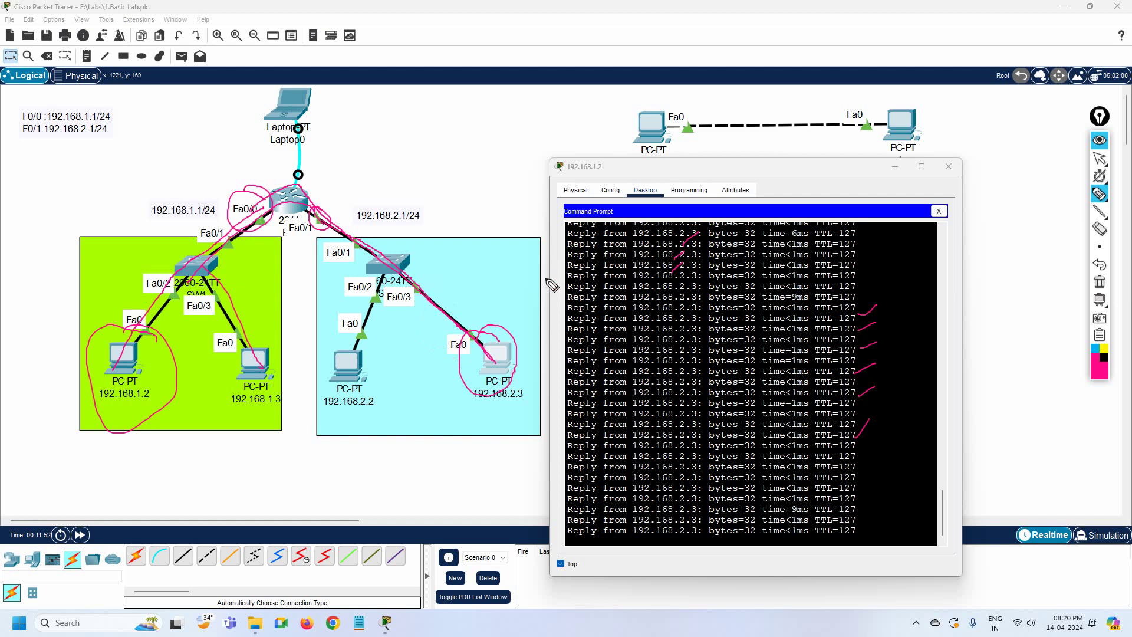
Clear all freehand drawings and save the basic lab file
left_click(1100, 281)
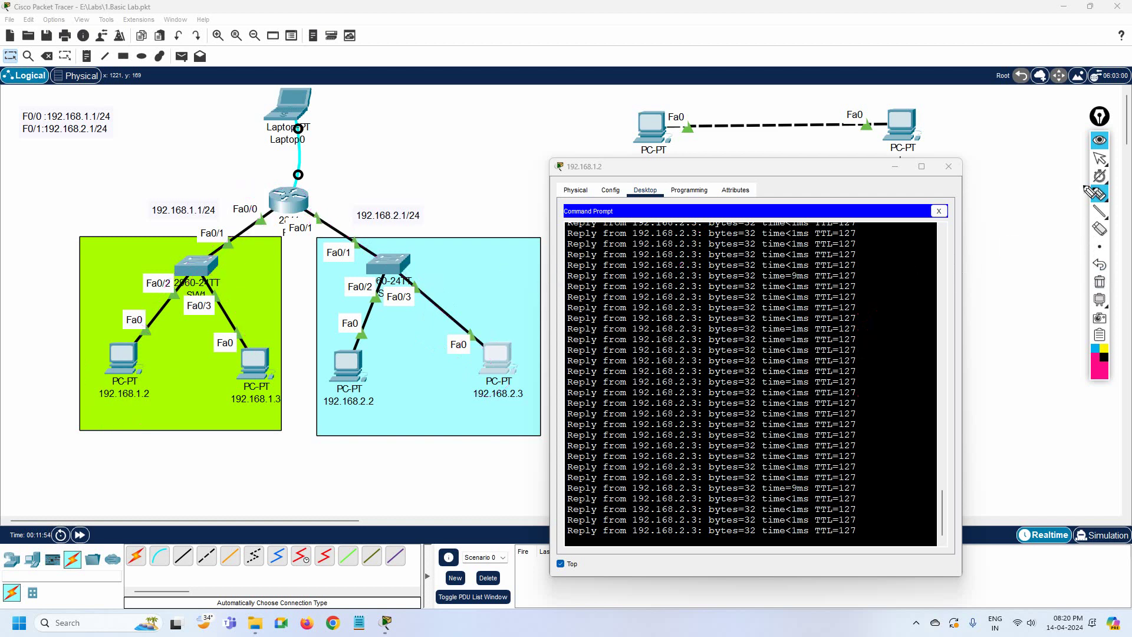
left_click(1100, 158)
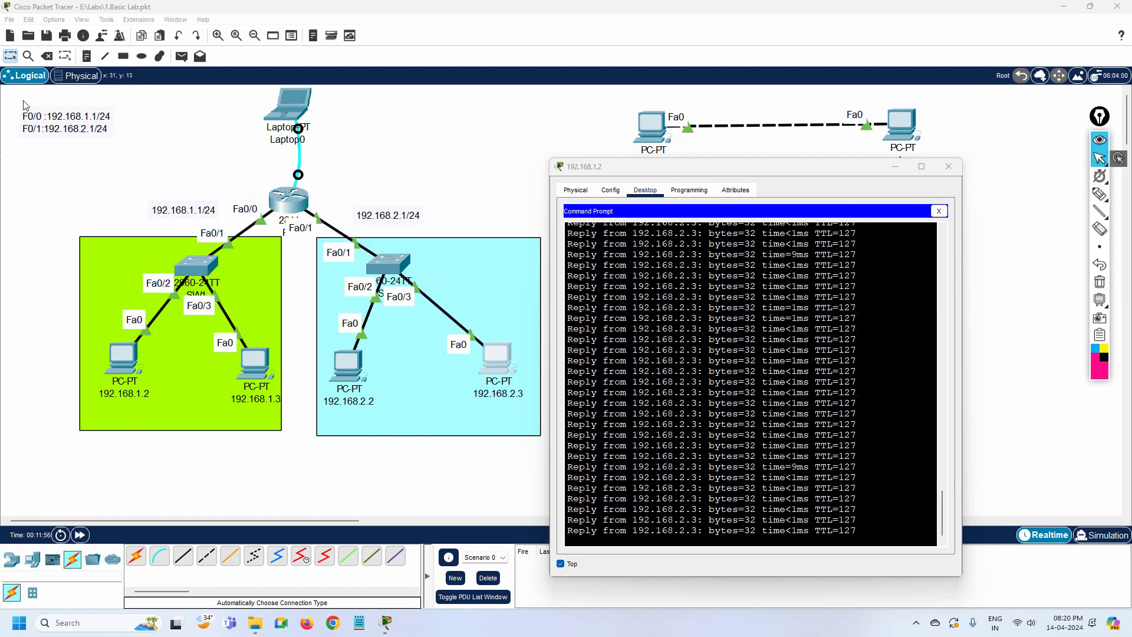
left_click(46, 37)
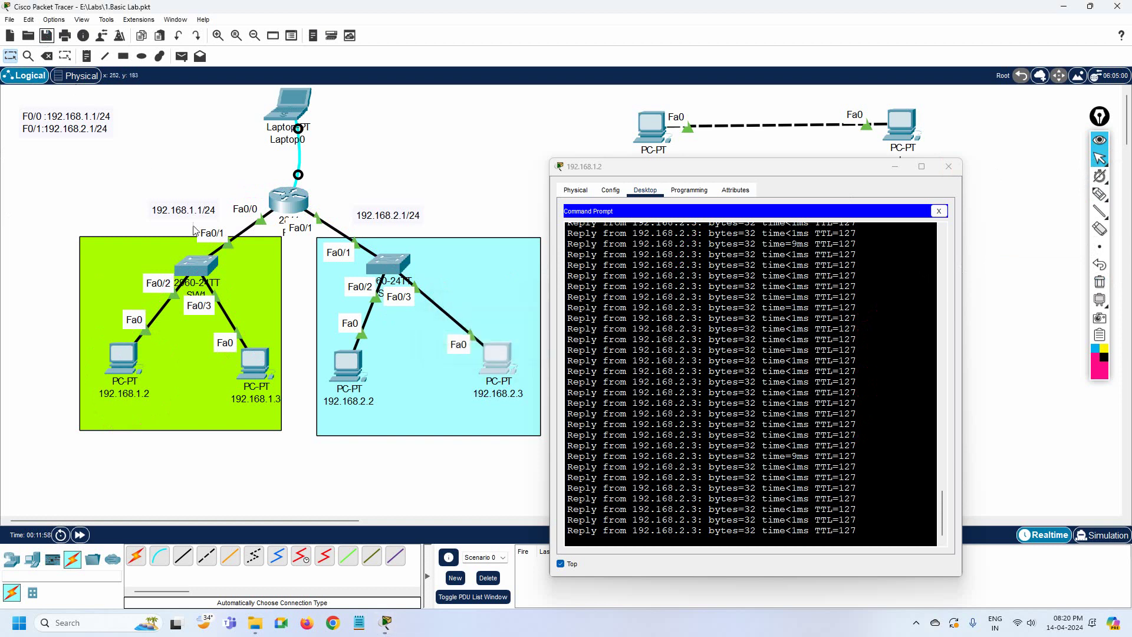